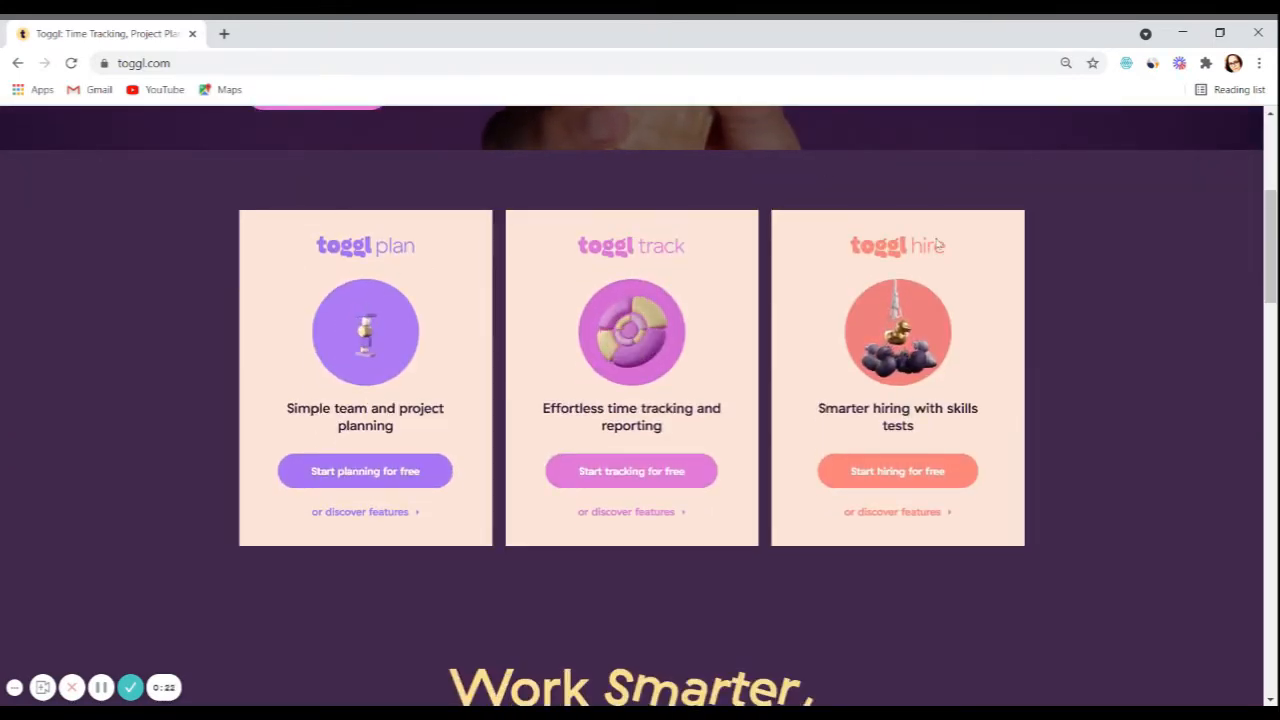
Log in to Toggl Track with the existing work Google account and dismiss the timezone mismatch notice.
{"action": "left_click_drag", "start_coordinate": [1270, 247], "coordinate": [1270, 620]}
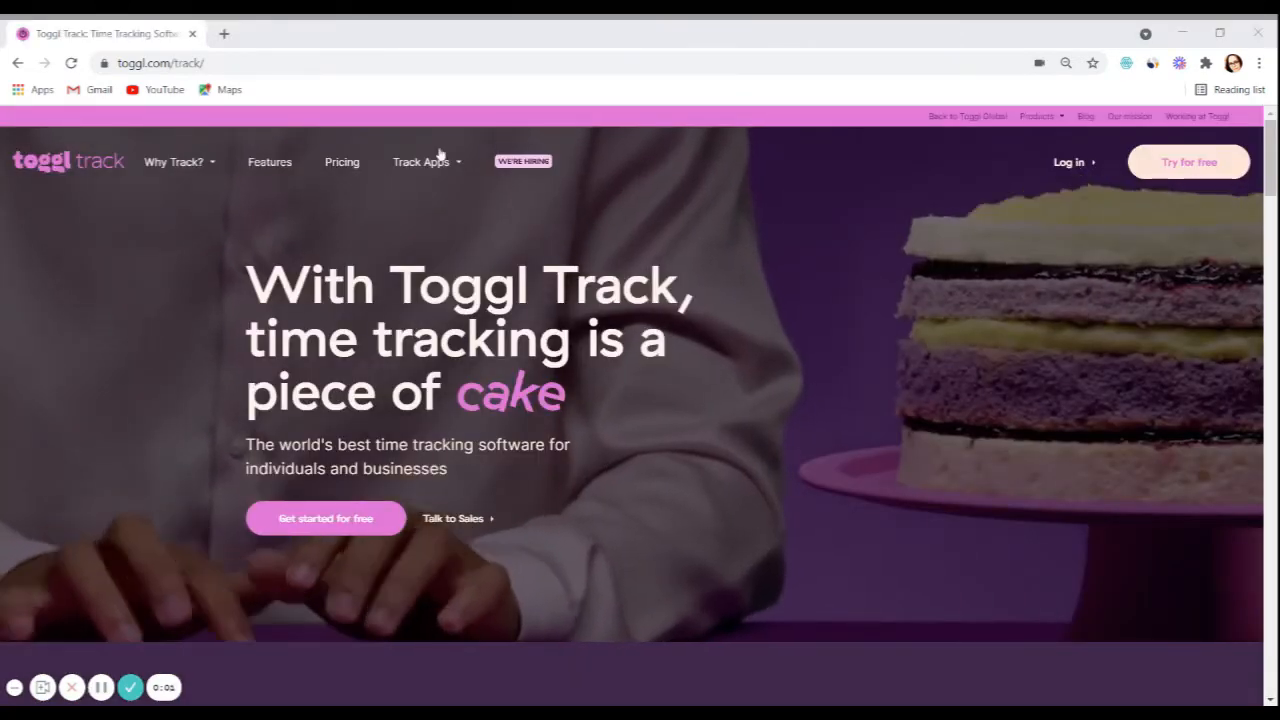
{"action": "left_click", "coordinate": [1066, 168]}
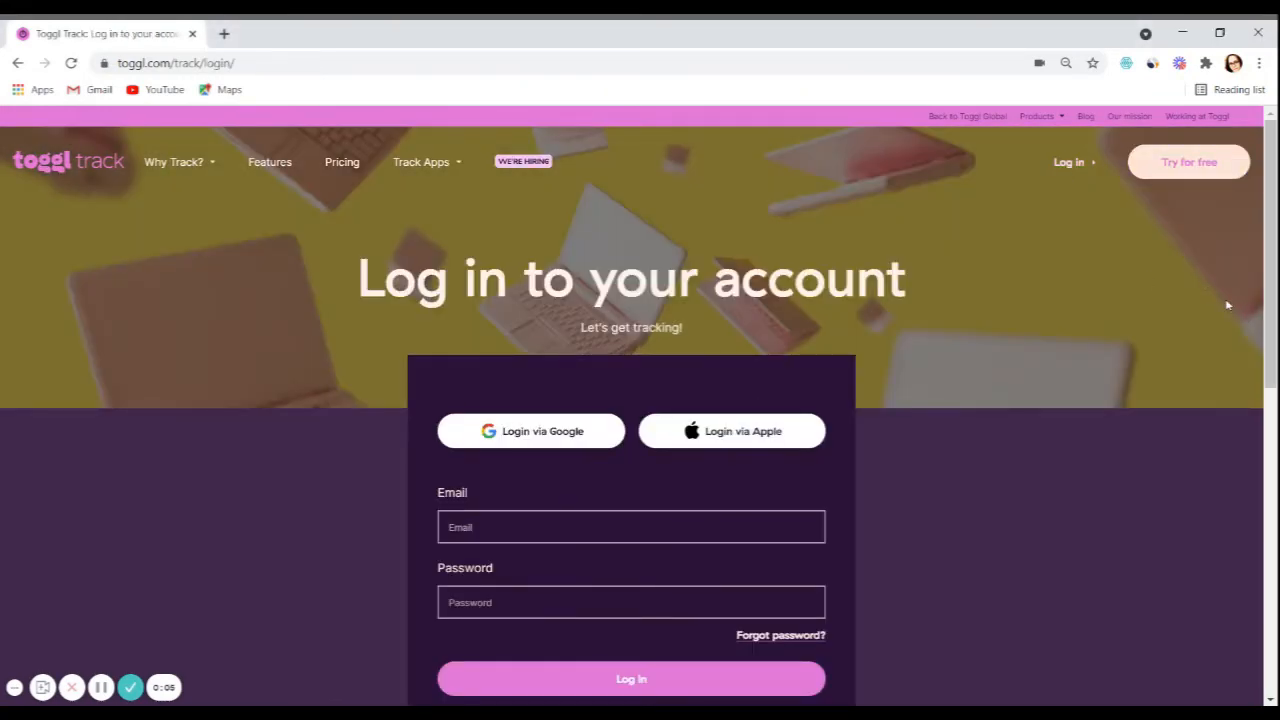
{"action": "scroll", "coordinate": [1228, 305], "scroll_direction": "down", "scroll_amount": 2}
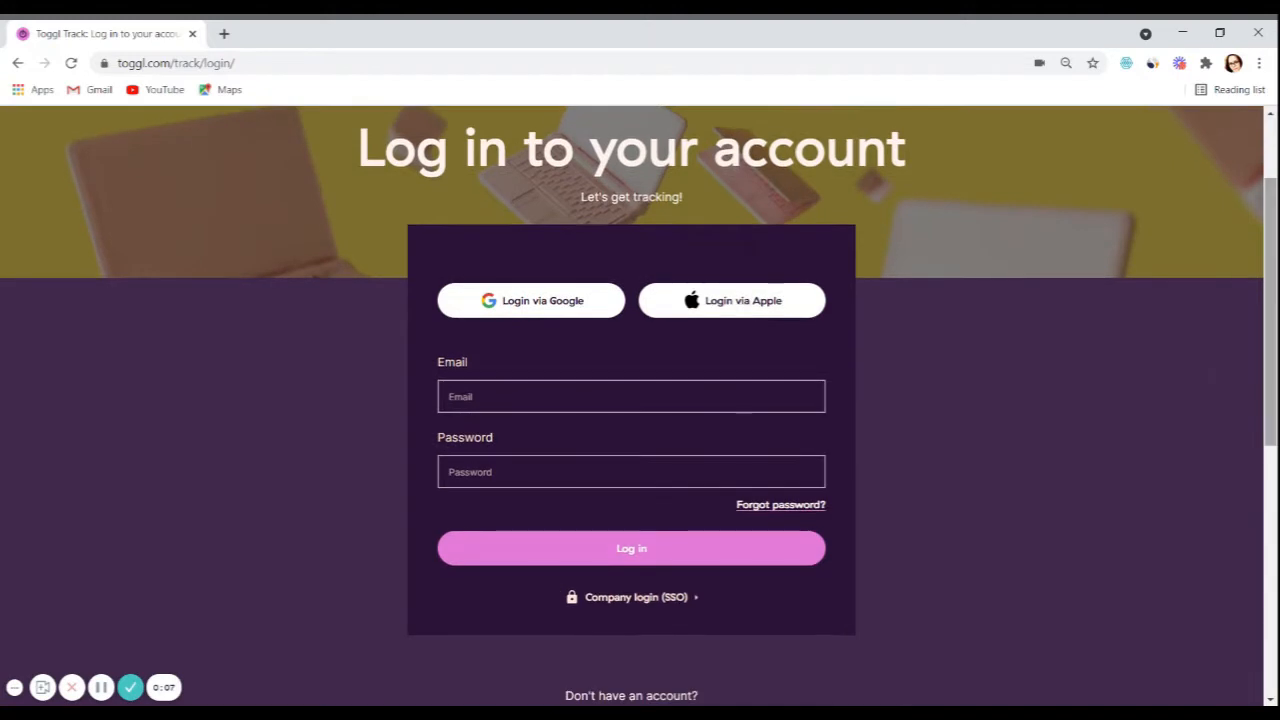
{"action": "left_click", "coordinate": [538, 316]}
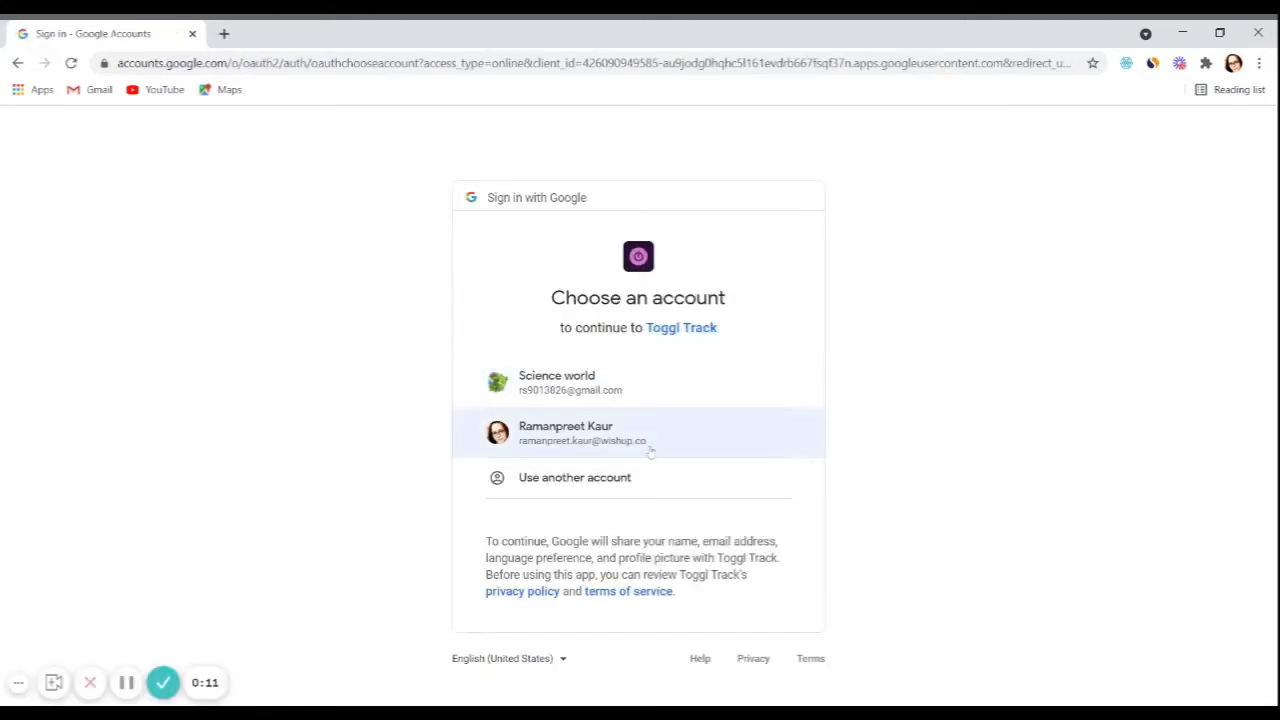
{"action": "left_click", "coordinate": [651, 450]}
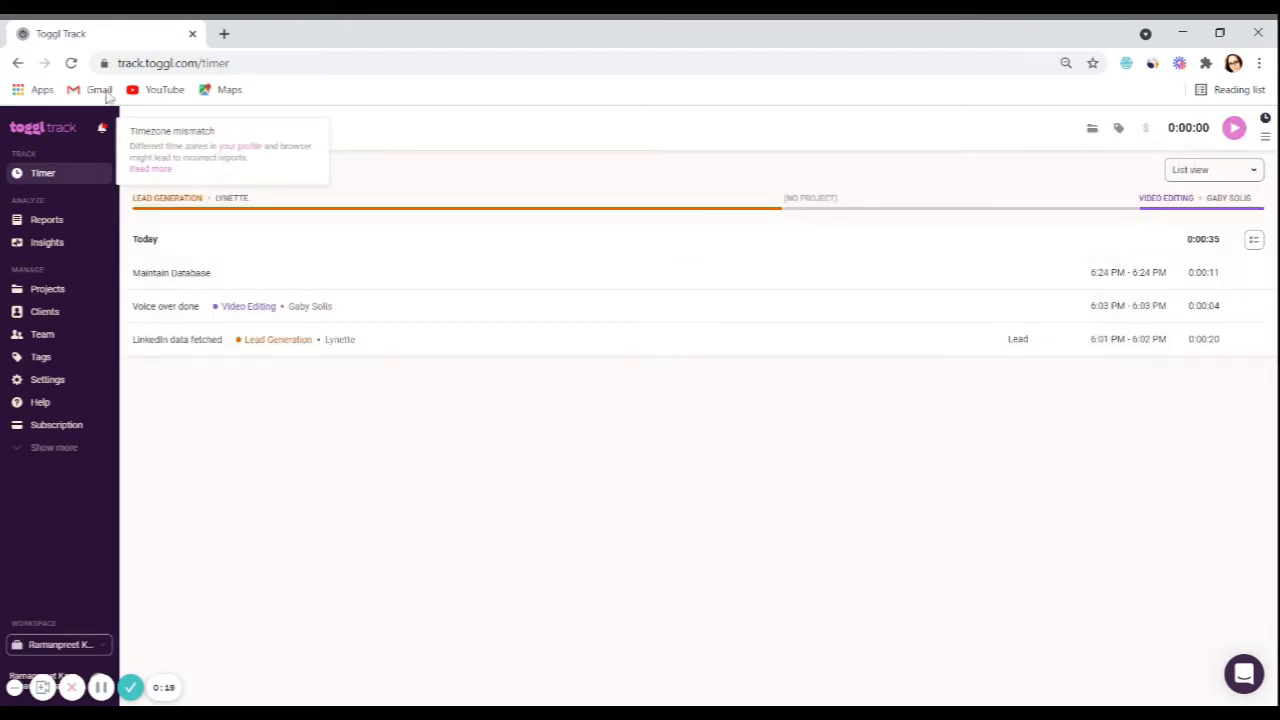
{"action": "left_click", "coordinate": [315, 132]}
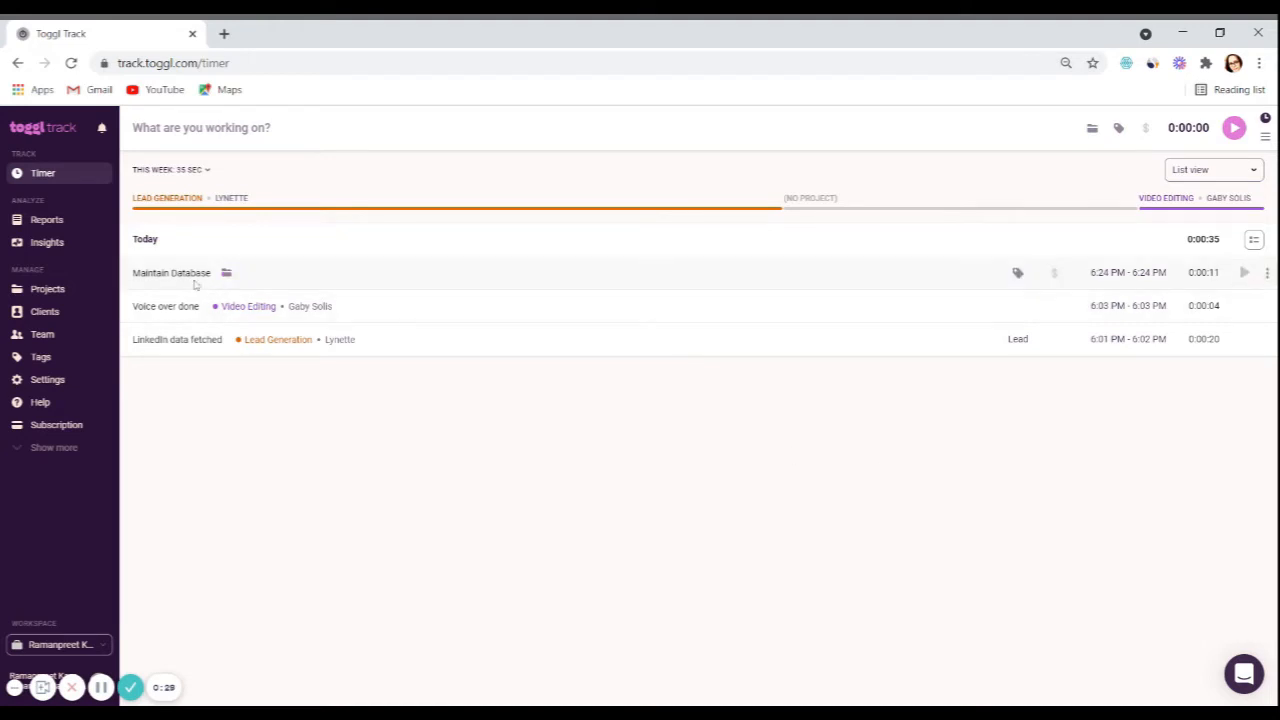
Create a new client in the workspace by entering the client's name, and check the edit and delete options available for it.
{"action": "left_click", "coordinate": [50, 311]}
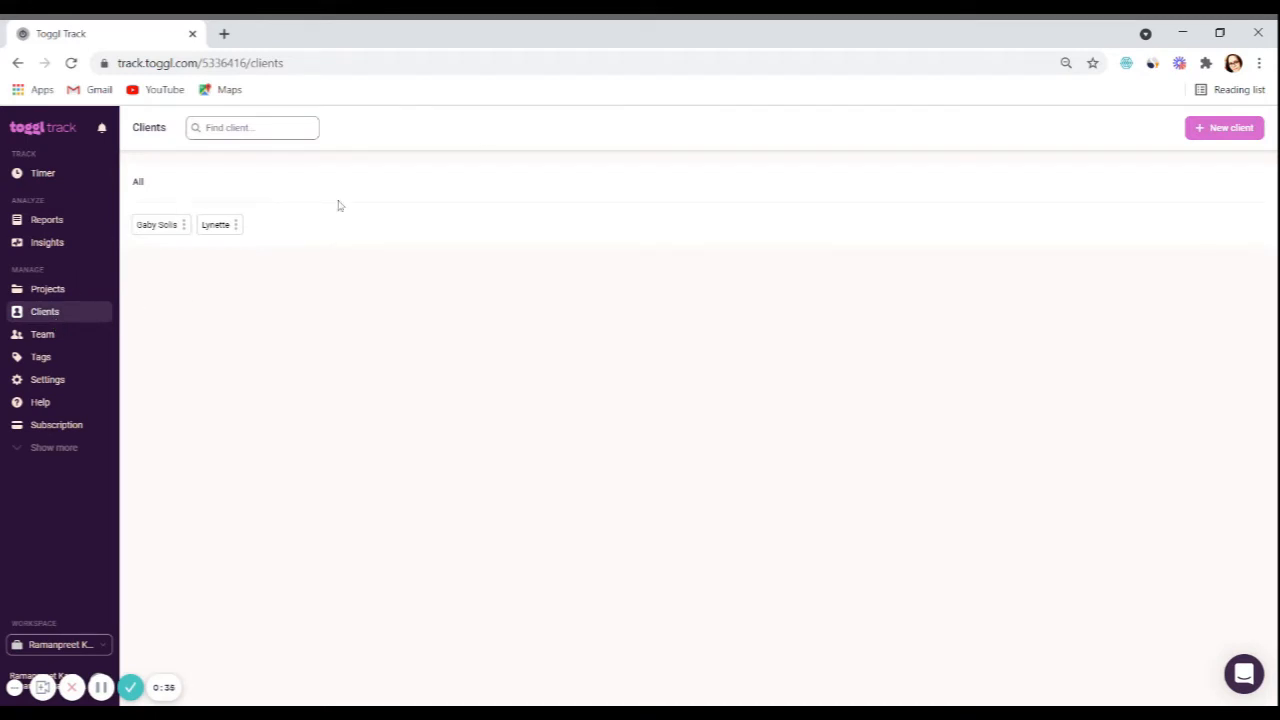
{"action": "left_click", "coordinate": [1238, 134]}
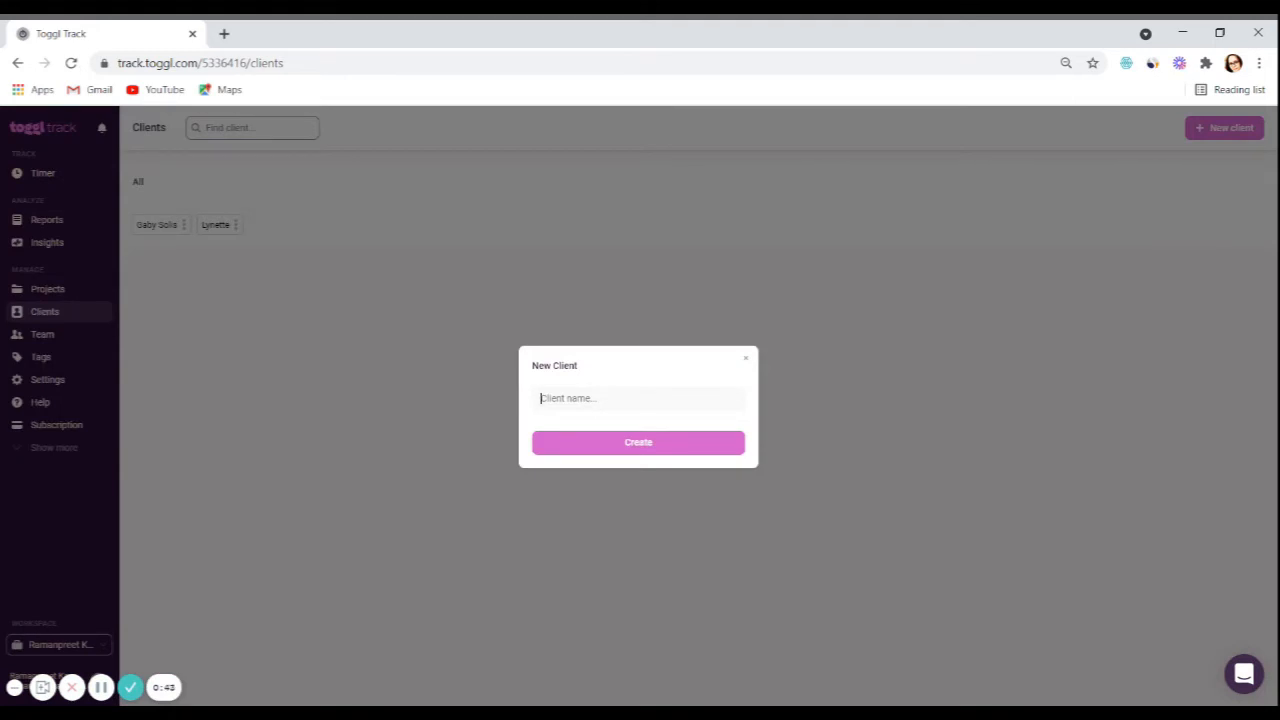
{"action": "type", "text": "thomas"}
{"action": "left_click", "coordinate": [634, 448]}
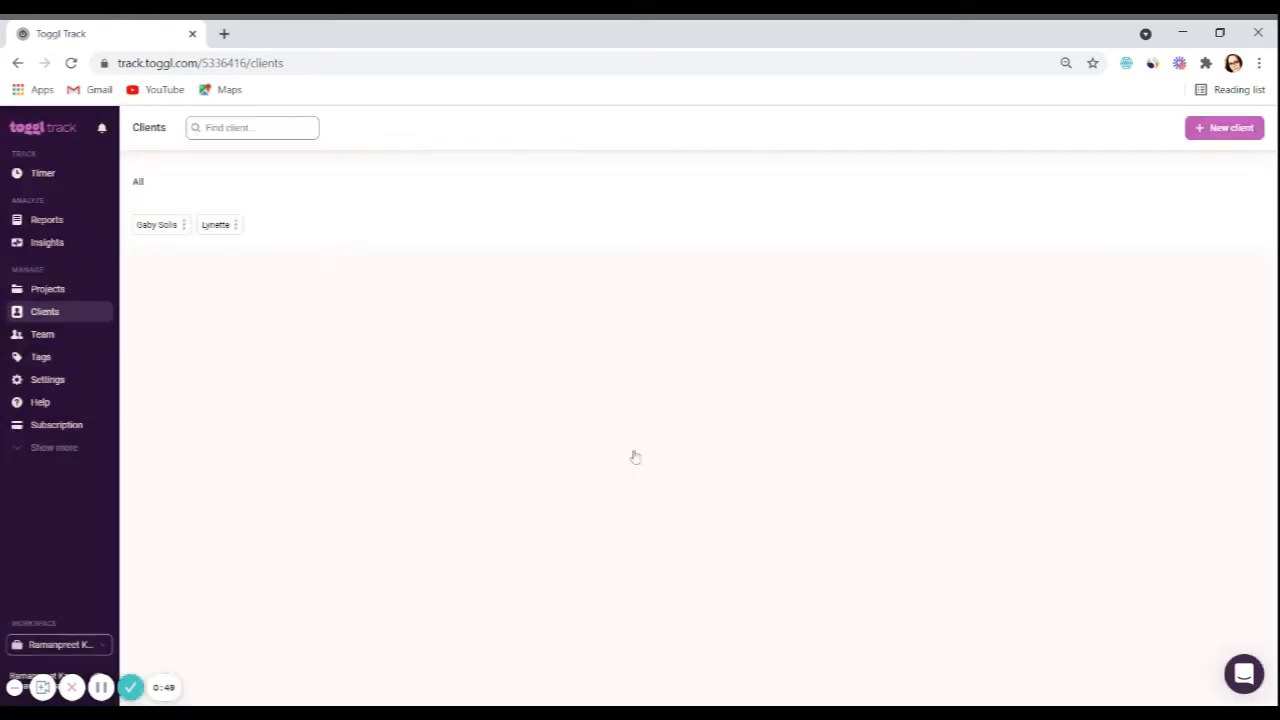
{"action": "left_click", "coordinate": [289, 225]}
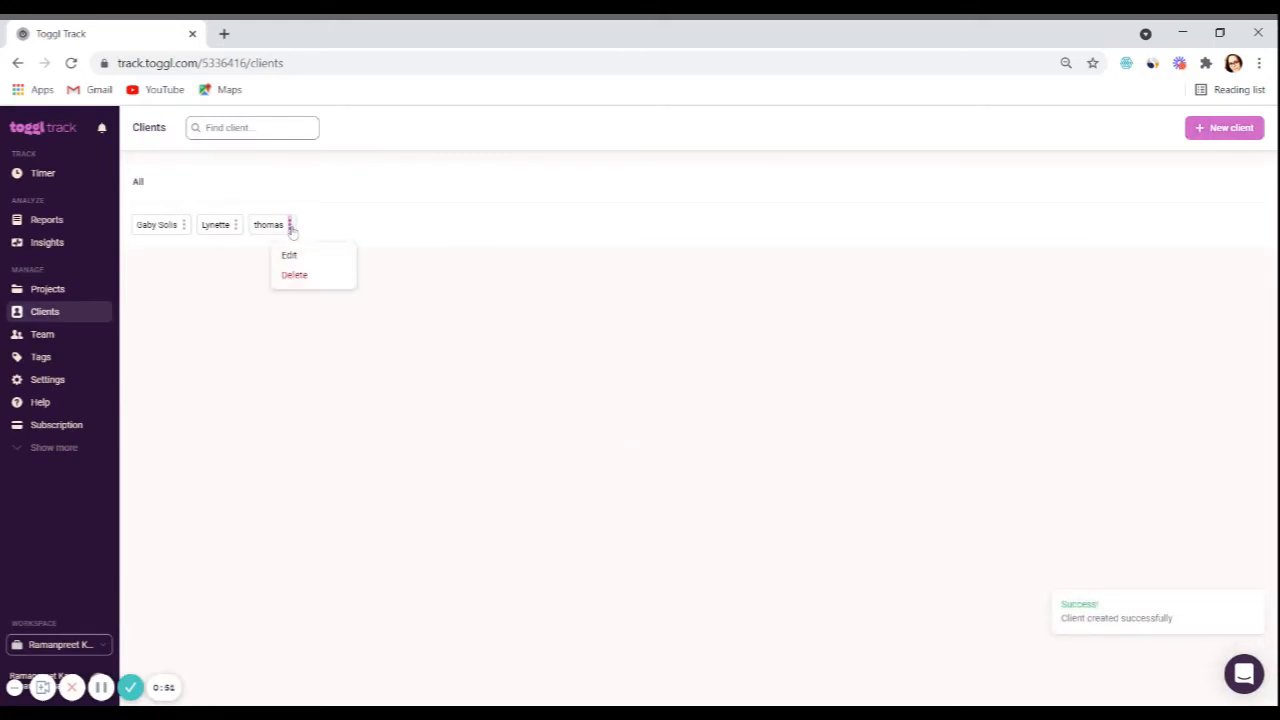
{"action": "left_click", "coordinate": [529, 264]}
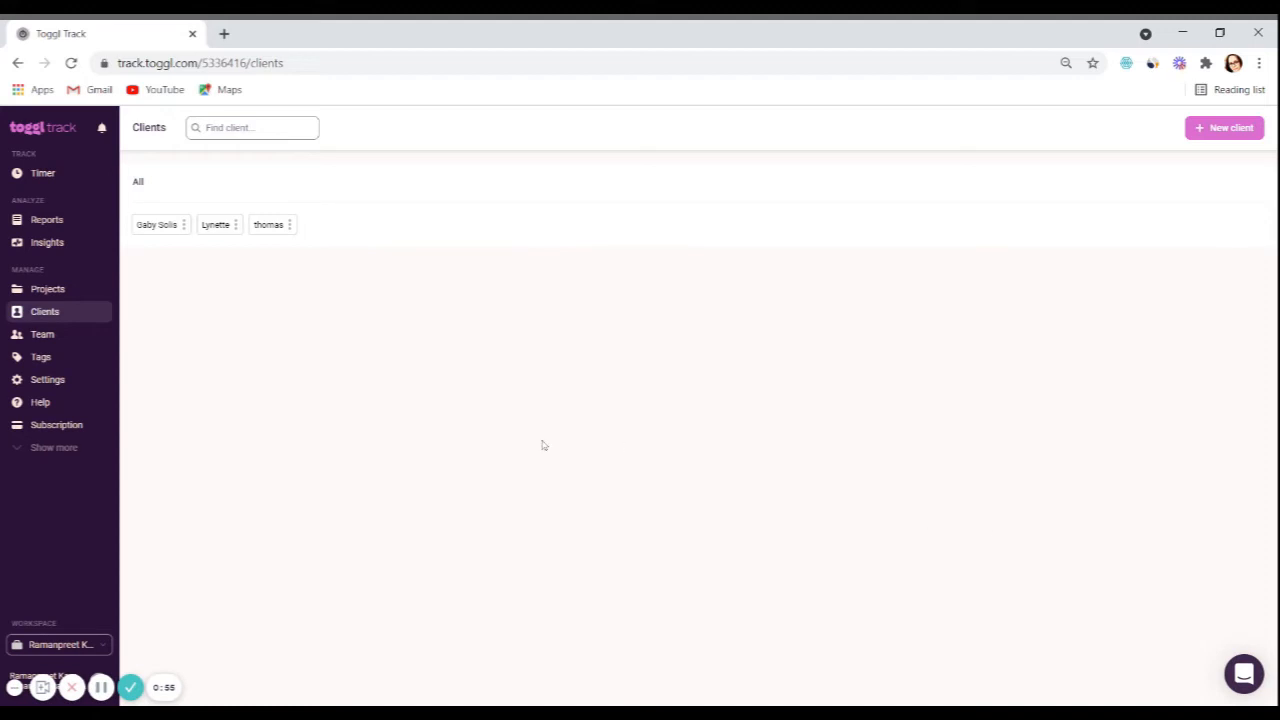
Create a private project named Database management with the teal colour and assign it to the newly added client.
{"action": "left_click", "coordinate": [66, 298]}
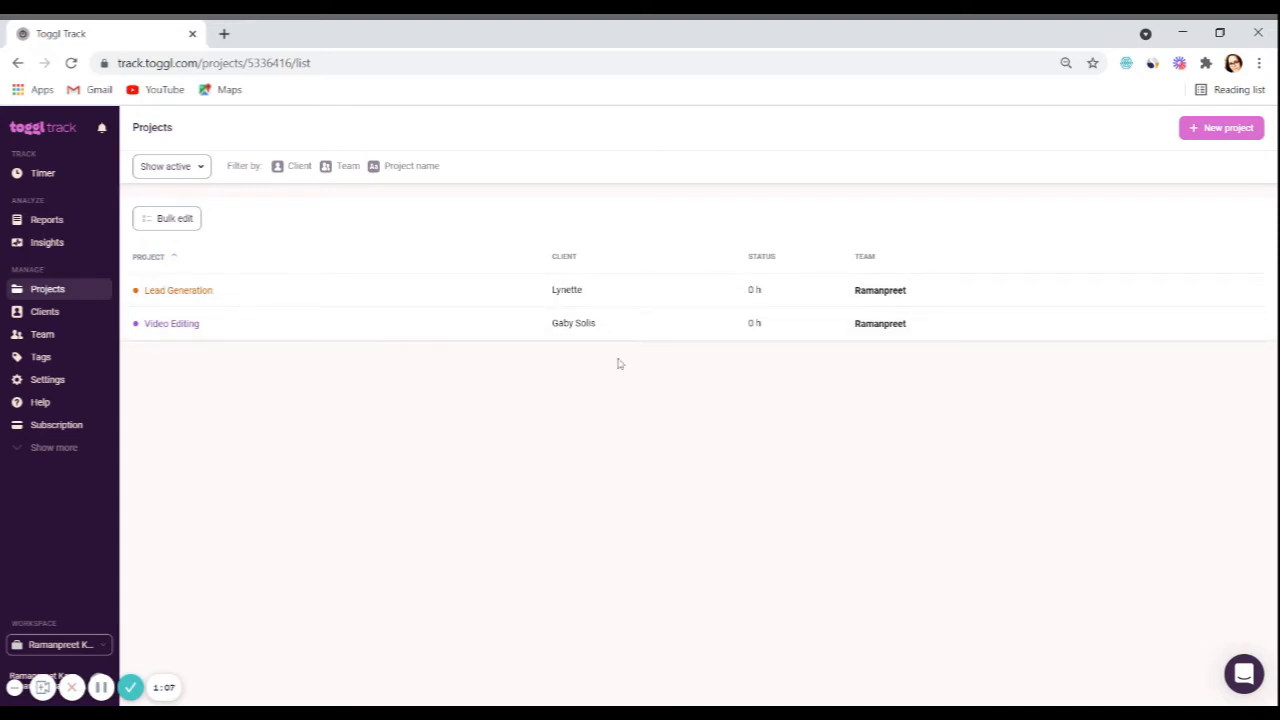
{"action": "left_click", "coordinate": [1206, 130]}
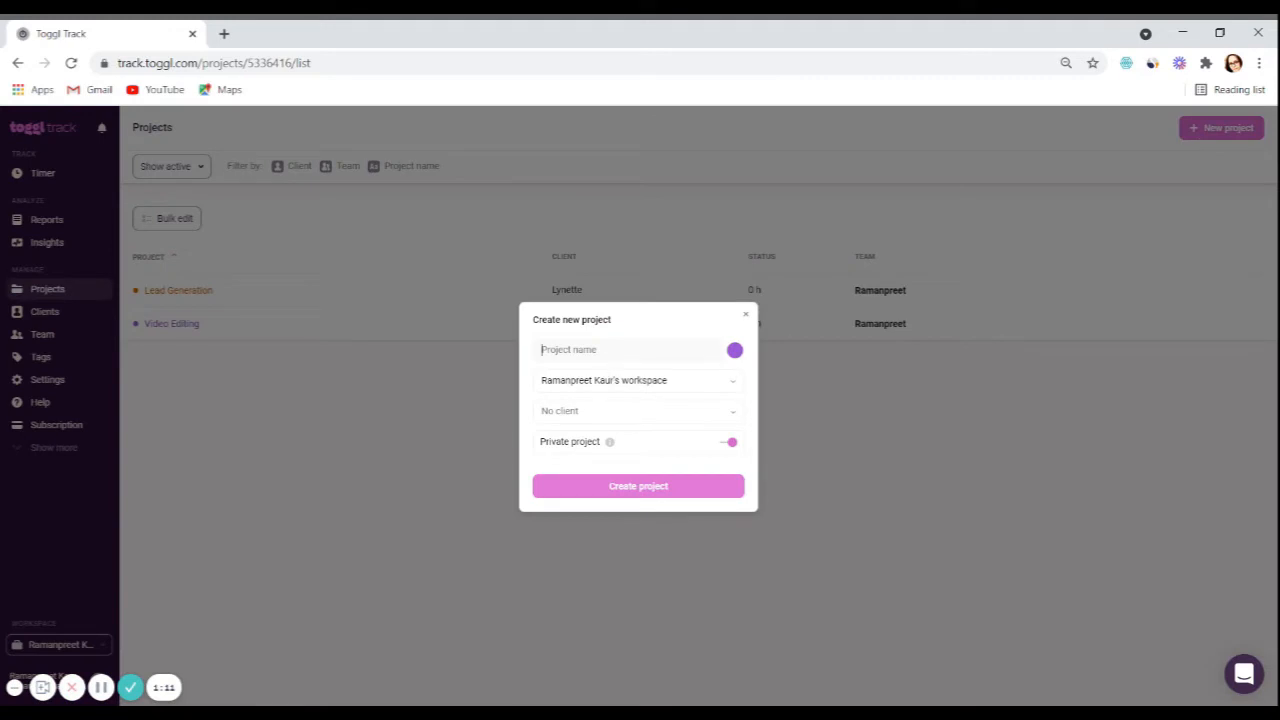
{"action": "left_click", "coordinate": [735, 352]}
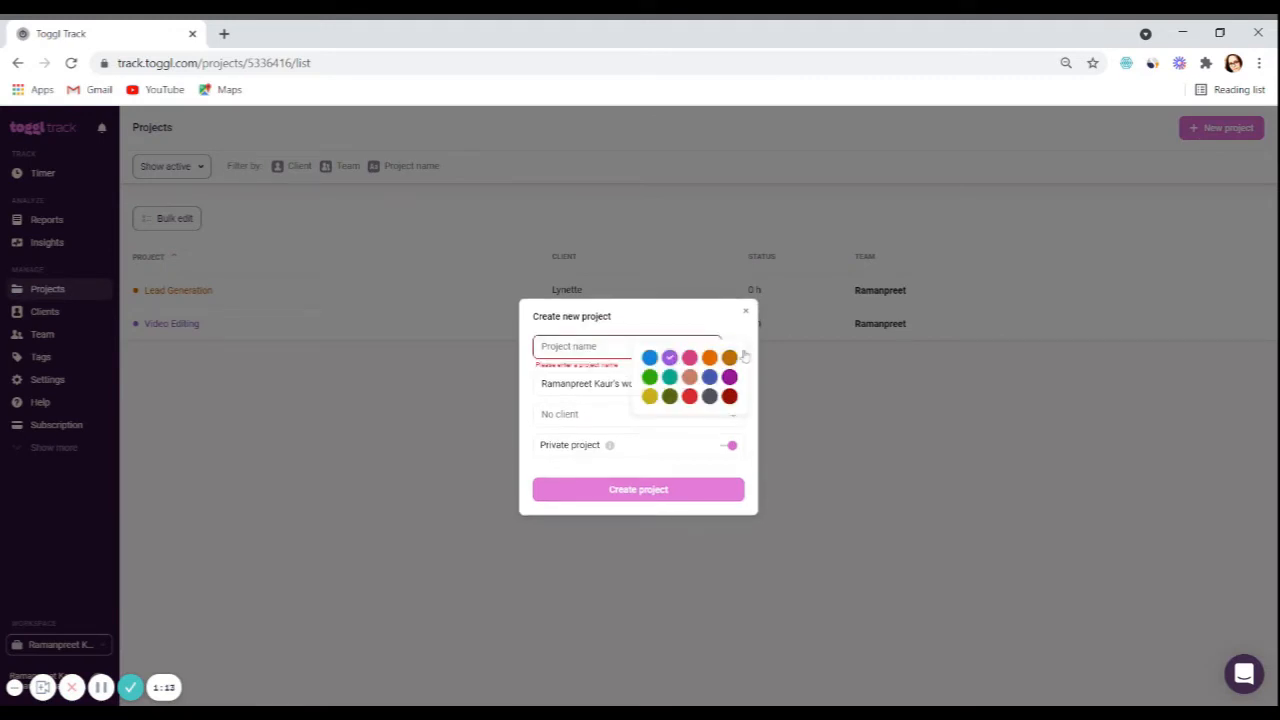
{"action": "left_click", "coordinate": [670, 378]}
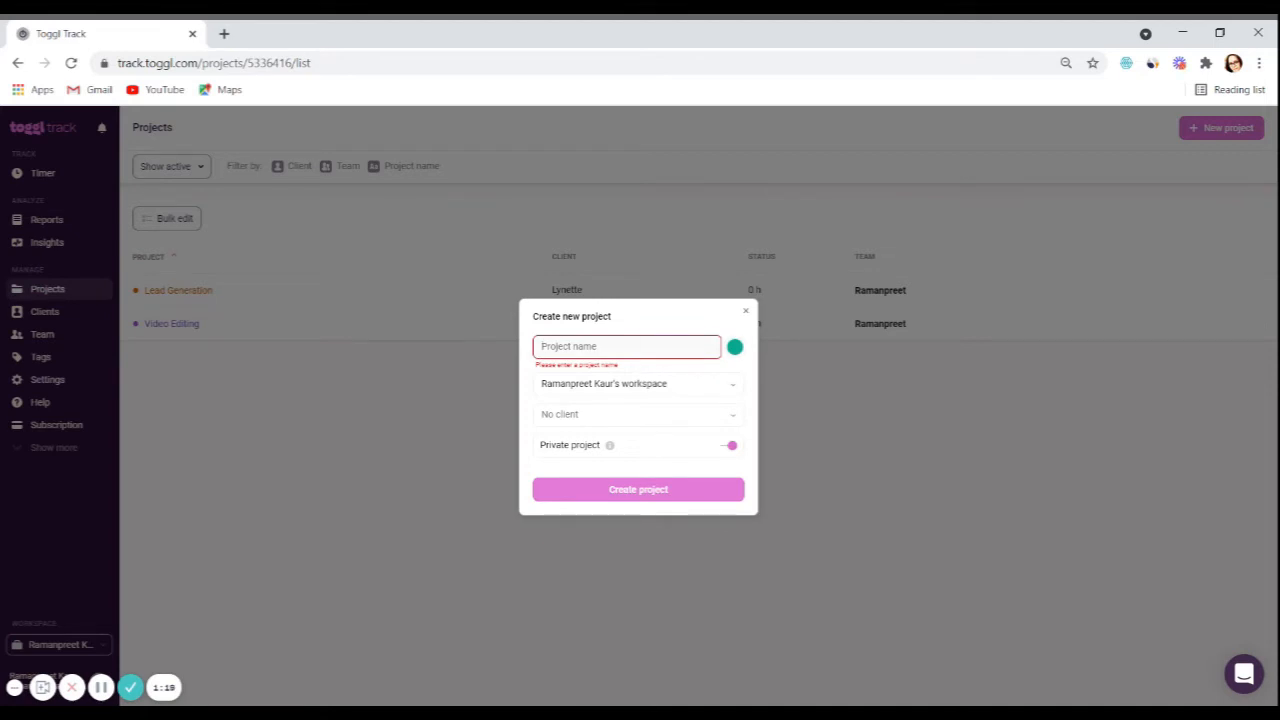
{"action": "type", "text": "Da"}
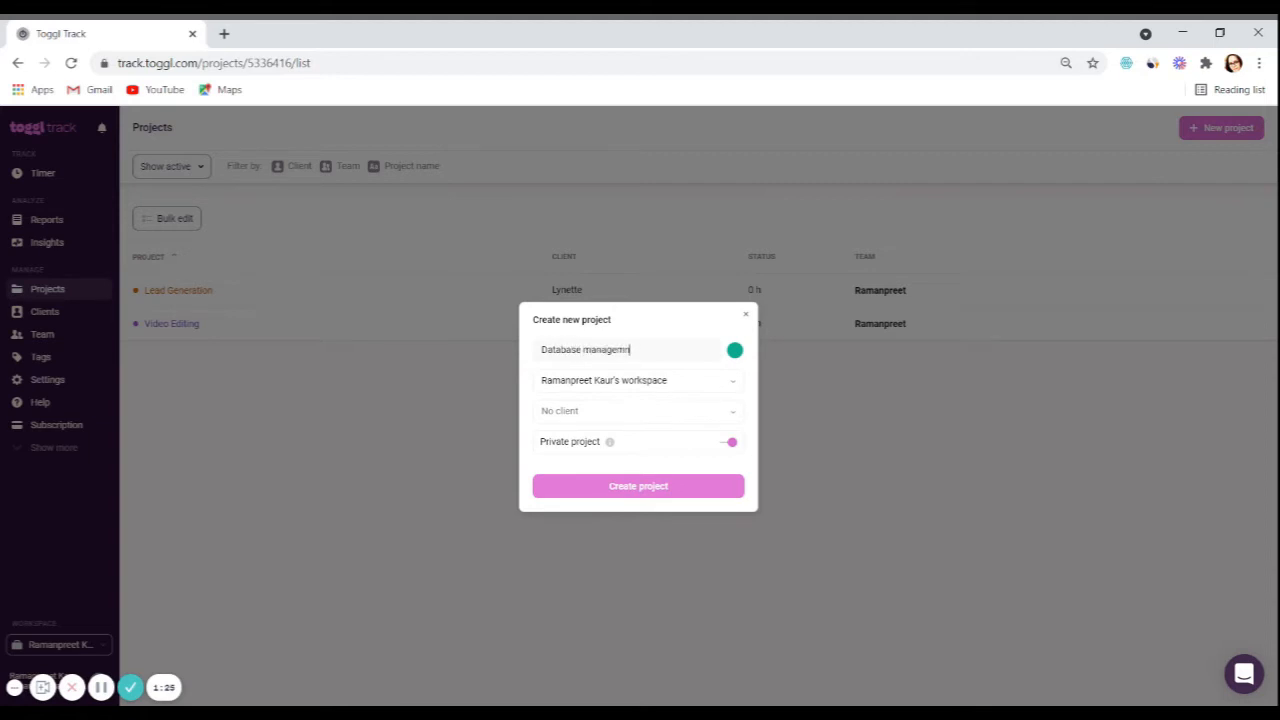
{"action": "type", "text": "t"}
{"action": "left_click", "coordinate": [729, 418]}
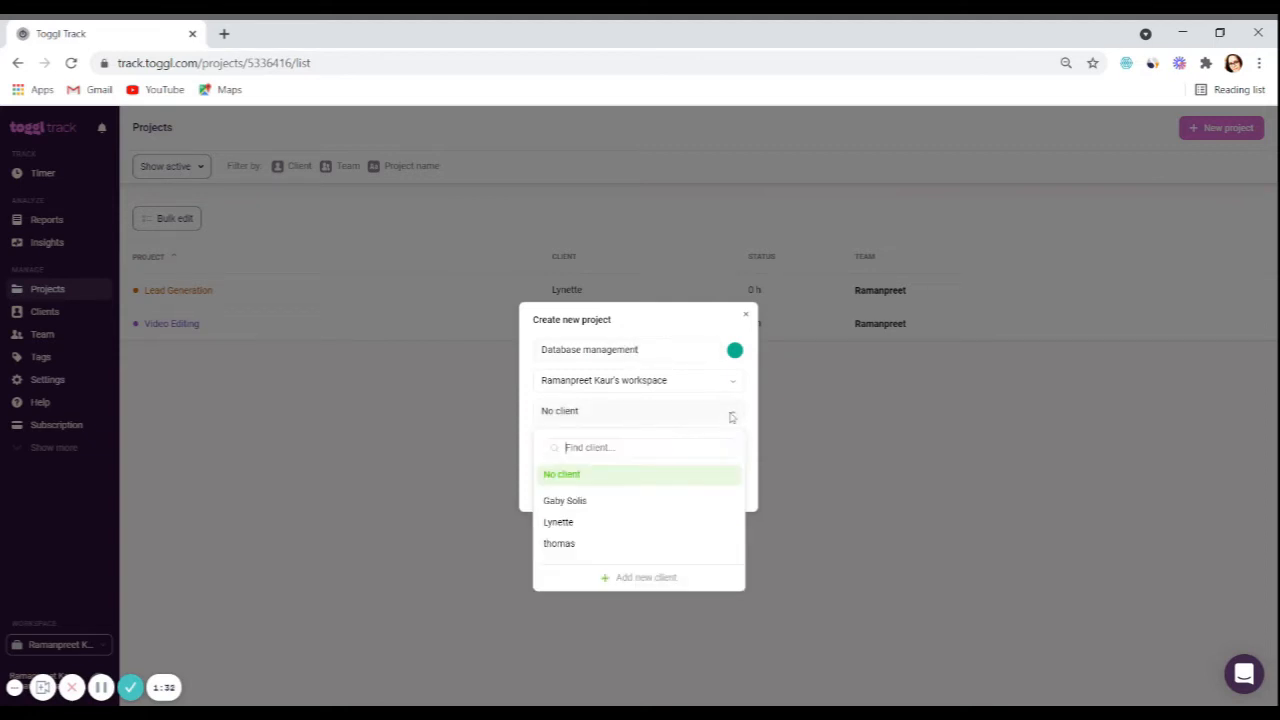
{"action": "left_click", "coordinate": [559, 545]}
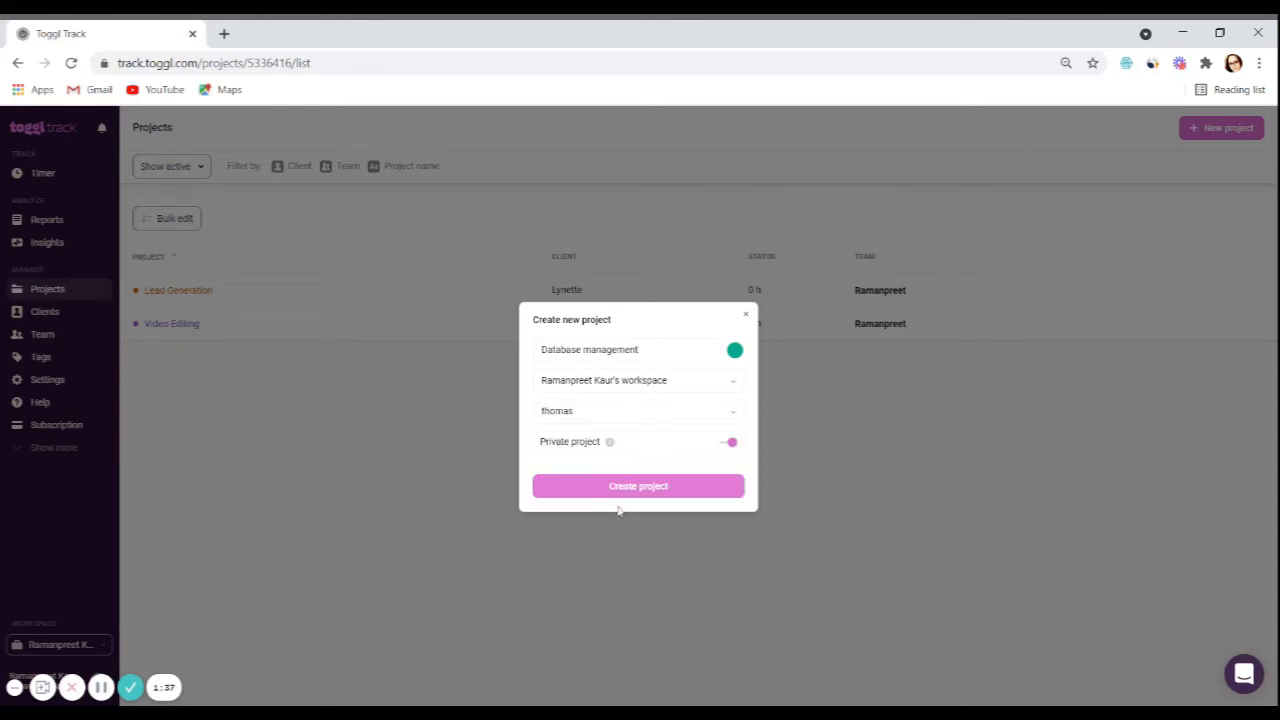
{"action": "left_click", "coordinate": [643, 489]}
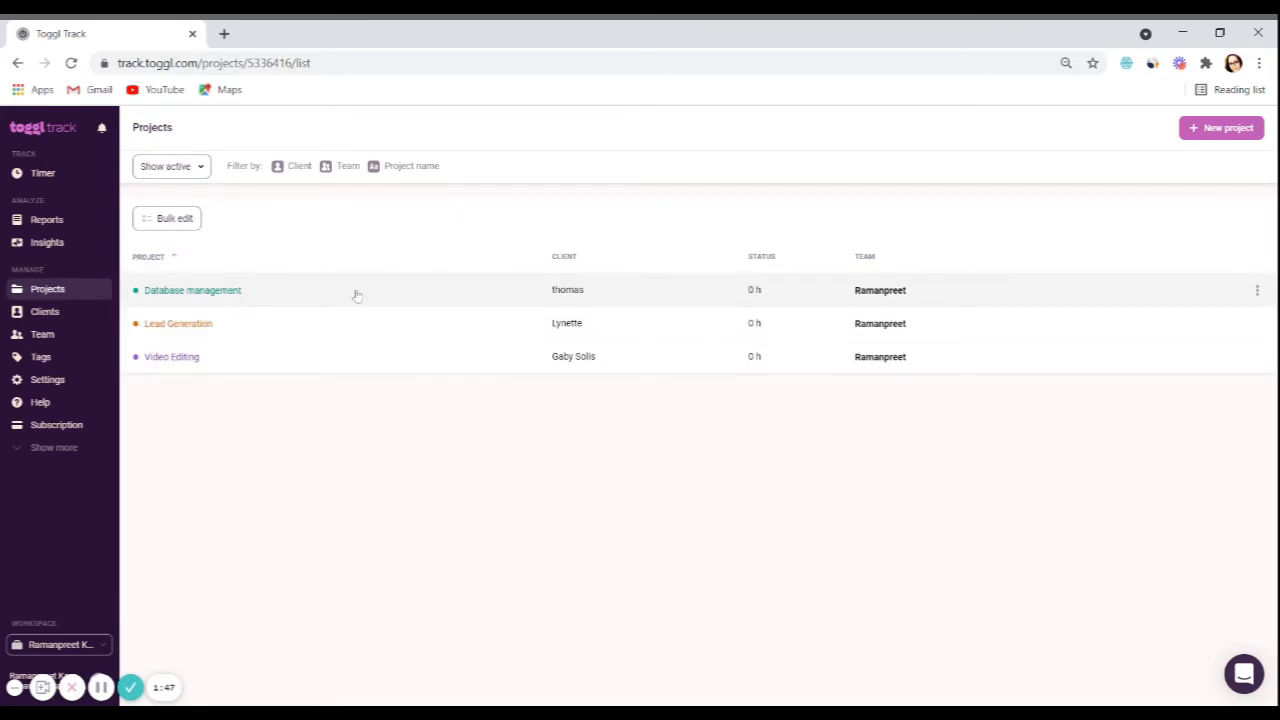
View the team page of the Database management project and return to the project list.
{"action": "left_click", "coordinate": [280, 305]}
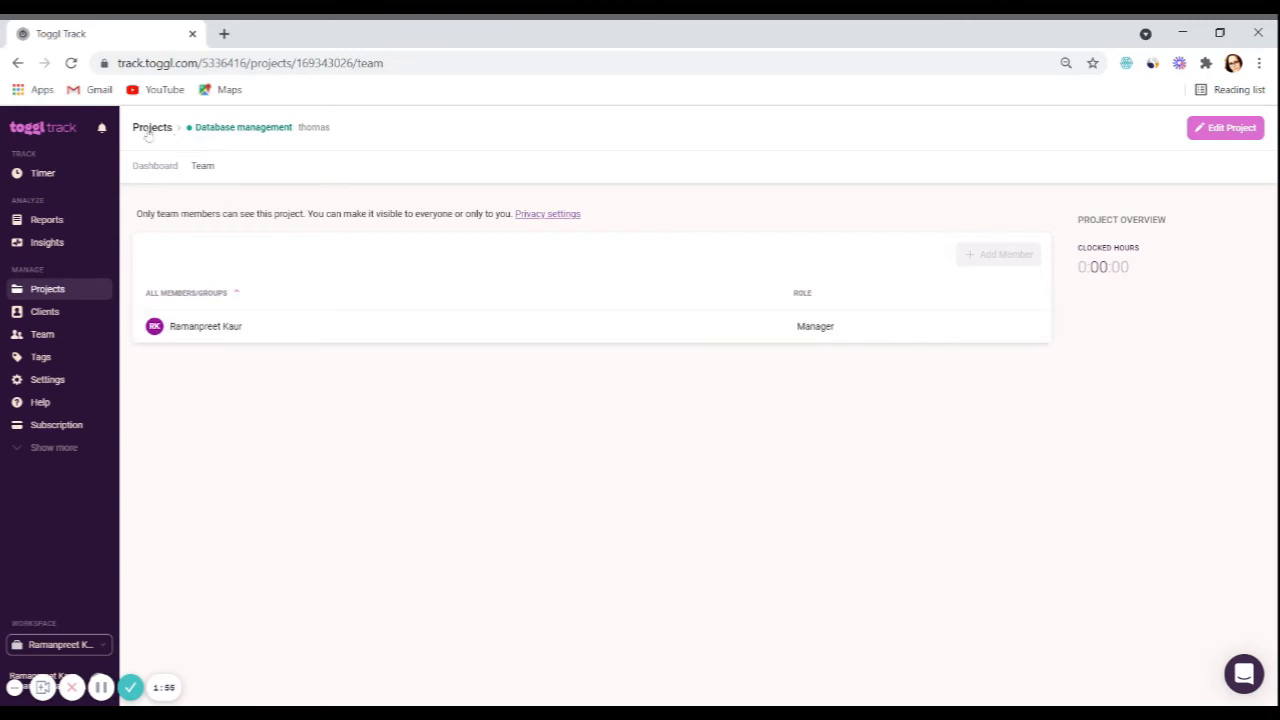
{"action": "left_click", "coordinate": [60, 297]}
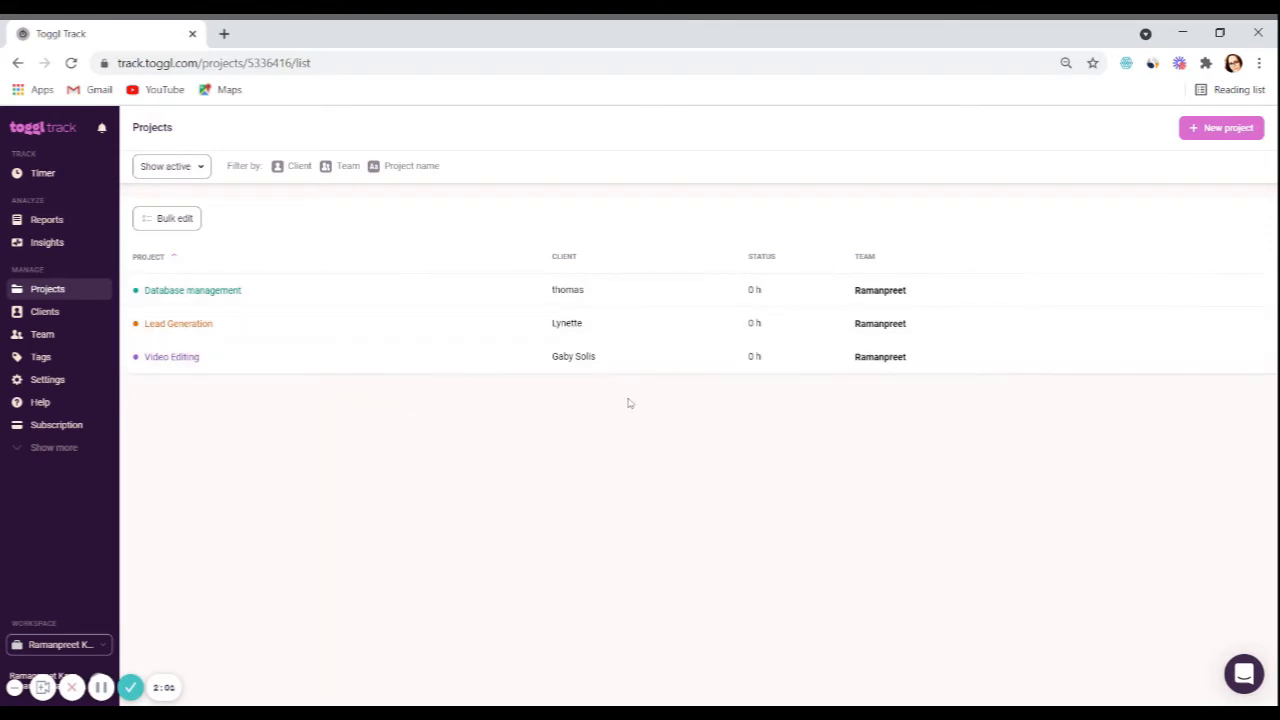
Record a short timed entry named Datasheet1 and assign it to the Database management project.
{"action": "left_click", "coordinate": [50, 175]}
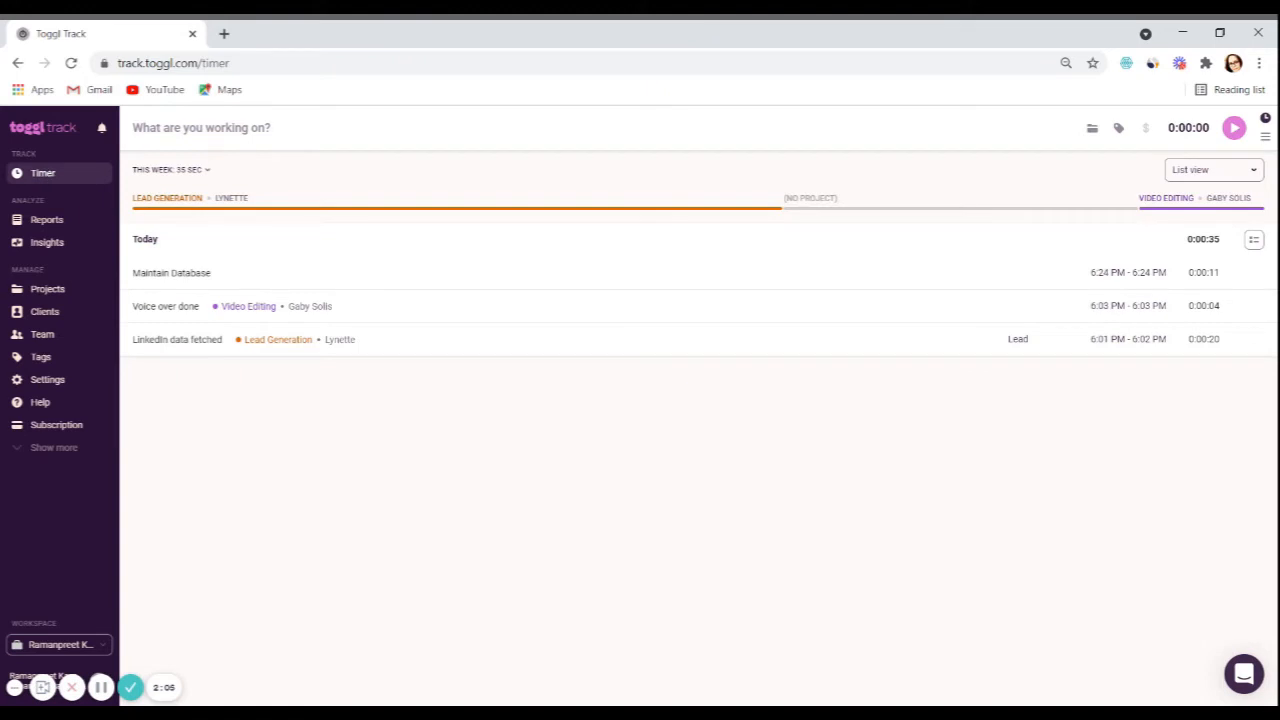
{"action": "left_click", "coordinate": [201, 128]}
{"action": "type", "text": "Dat"}
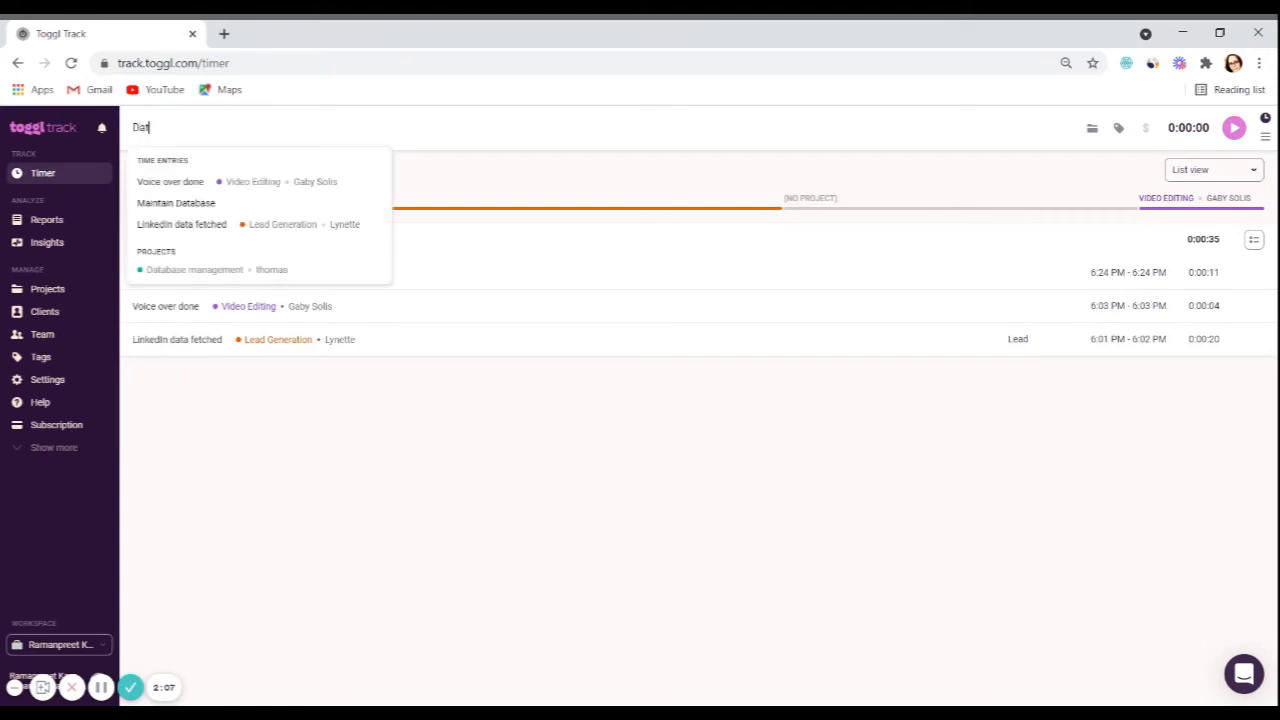
{"action": "type", "text": "asheeet"}
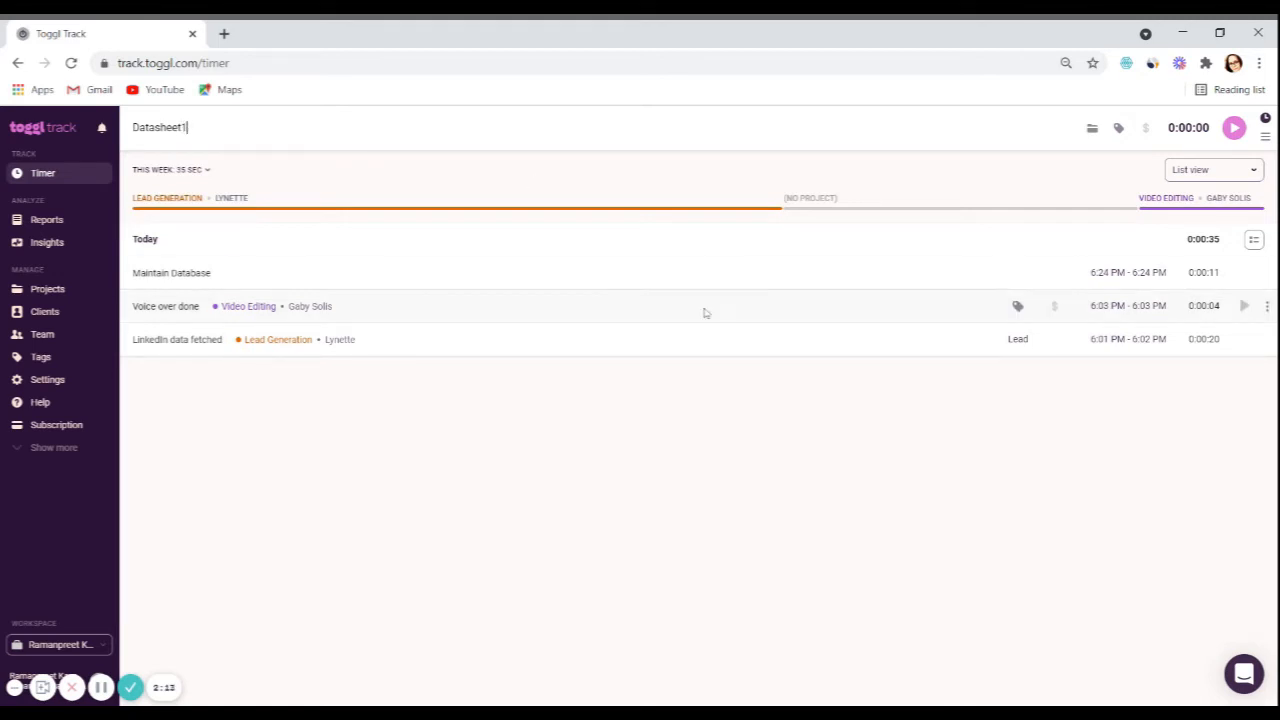
{"action": "left_click", "coordinate": [1234, 130]}
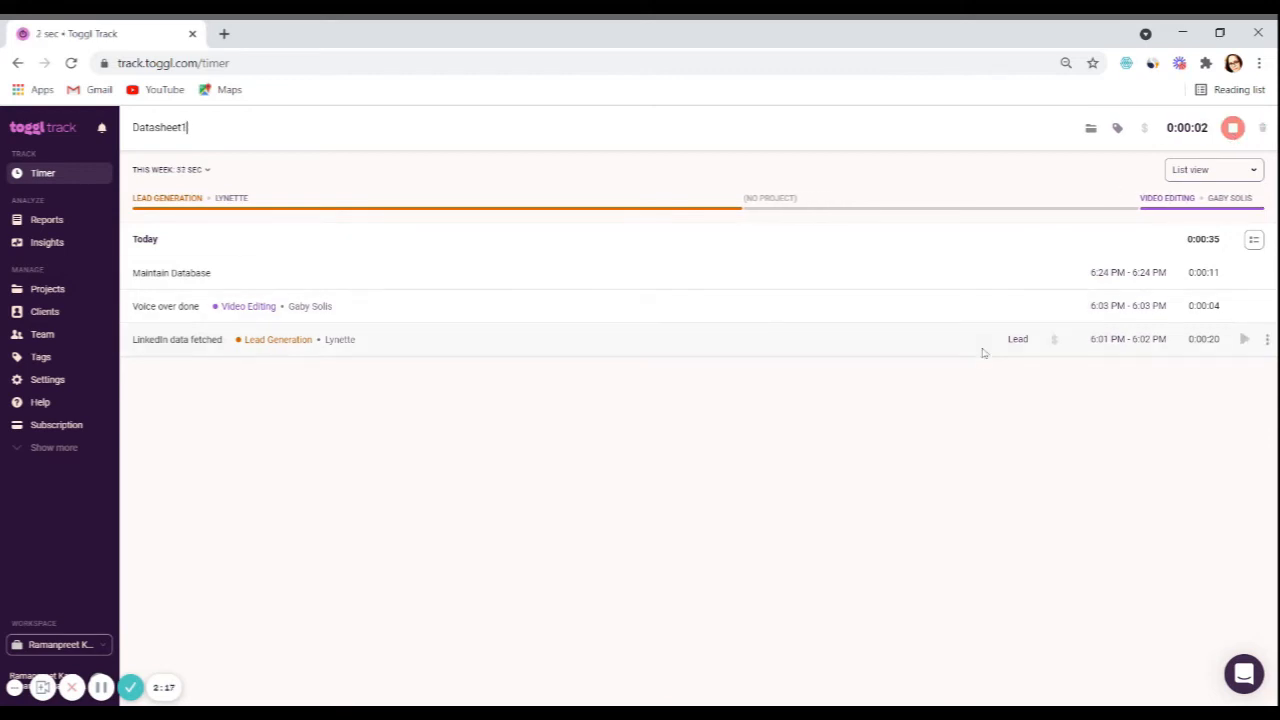
{"action": "left_click", "coordinate": [1233, 128]}
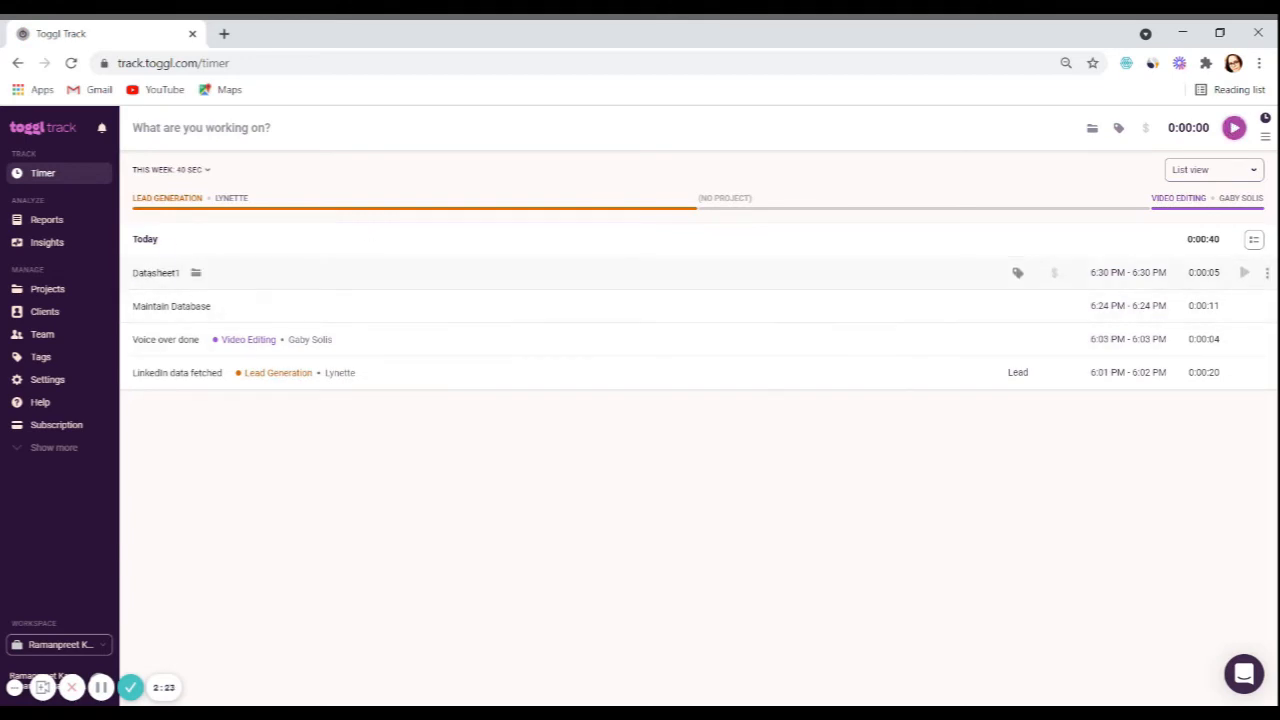
{"action": "left_click", "coordinate": [197, 275]}
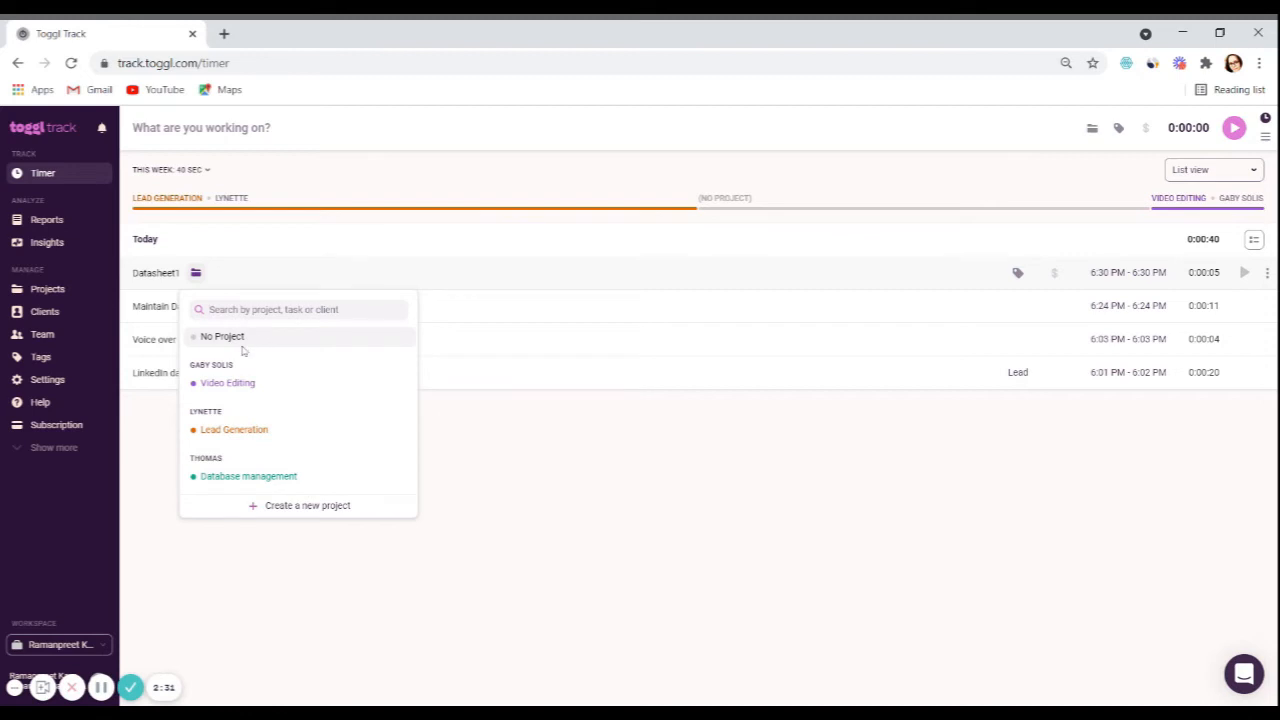
{"action": "left_click", "coordinate": [248, 476]}
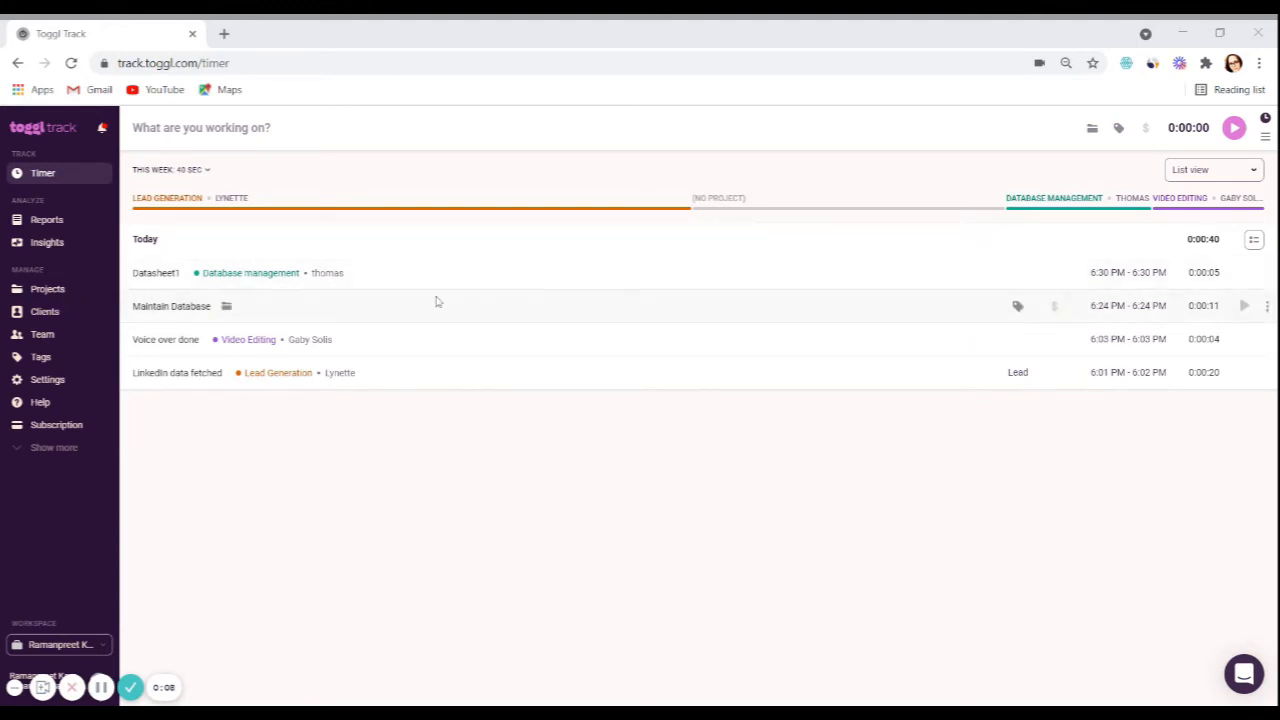
Examine this week's summary report of tracked time, including the project breakdown and clocked hours.
{"action": "left_click", "coordinate": [46, 220]}
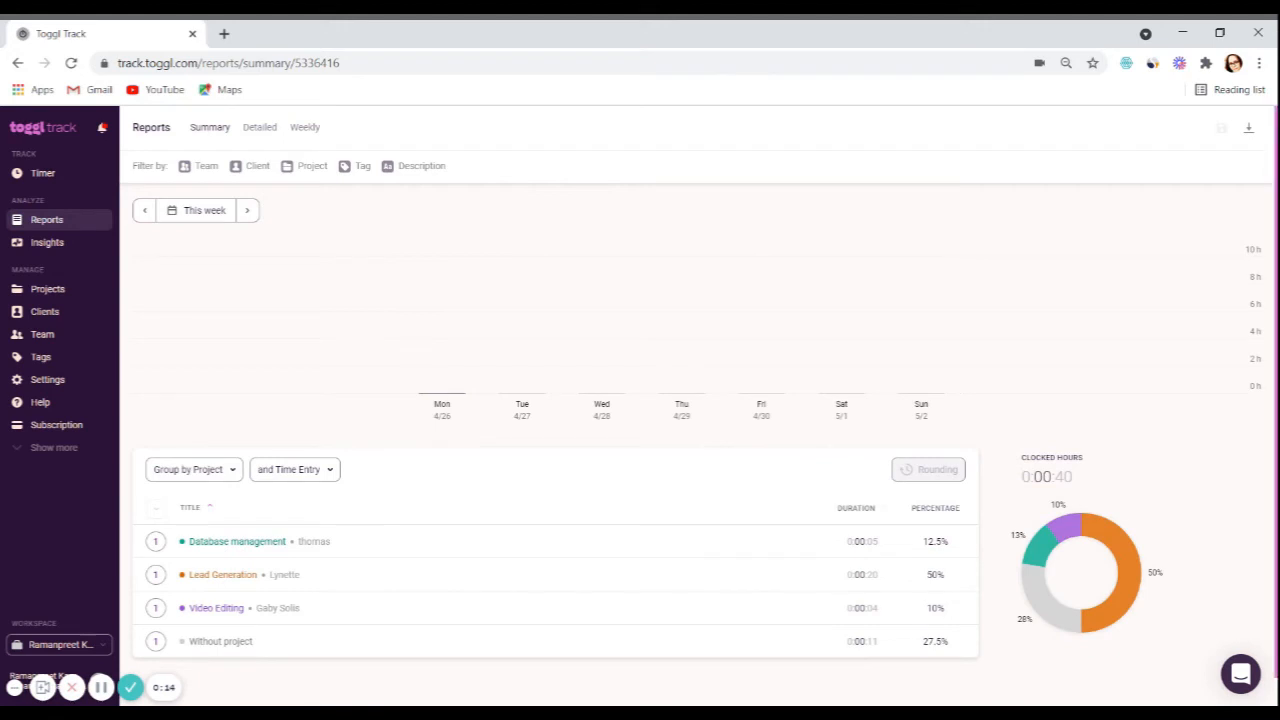
{"action": "scroll", "coordinate": [1046, 446], "scroll_direction": "down", "scroll_amount": 1}
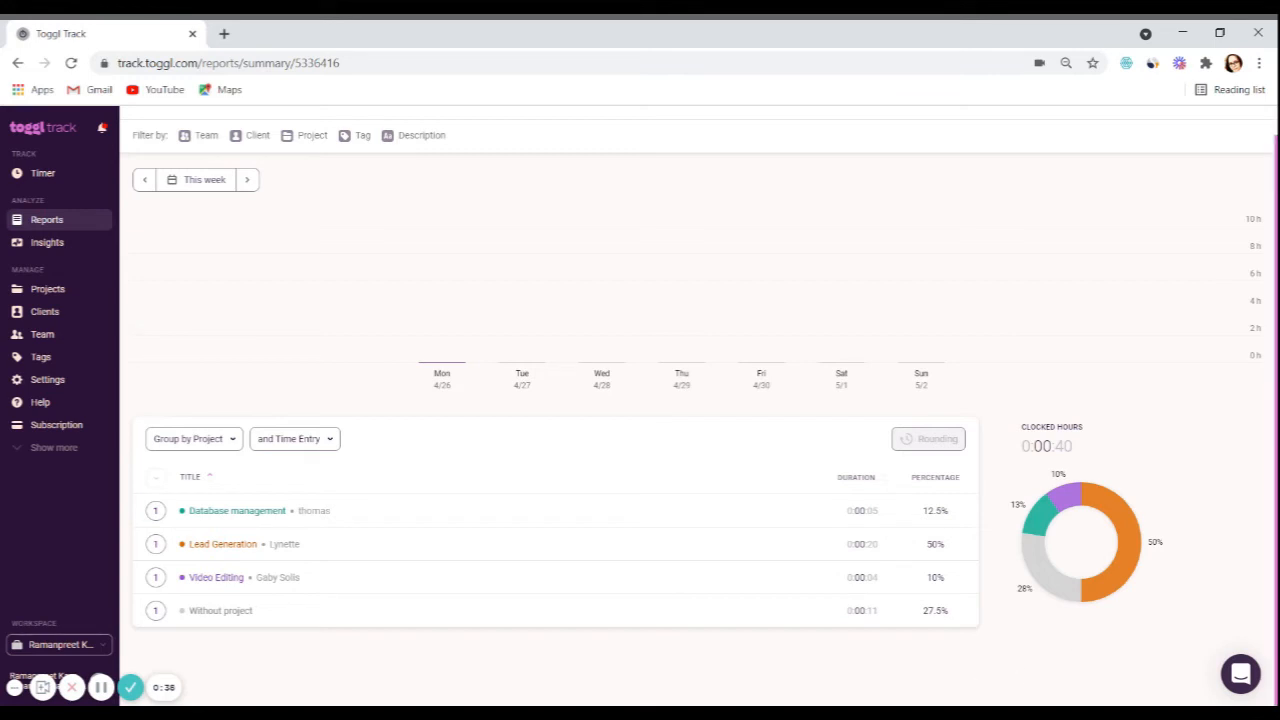
{"action": "scroll", "coordinate": [700, 405], "scroll_direction": "up", "scroll_amount": 1}
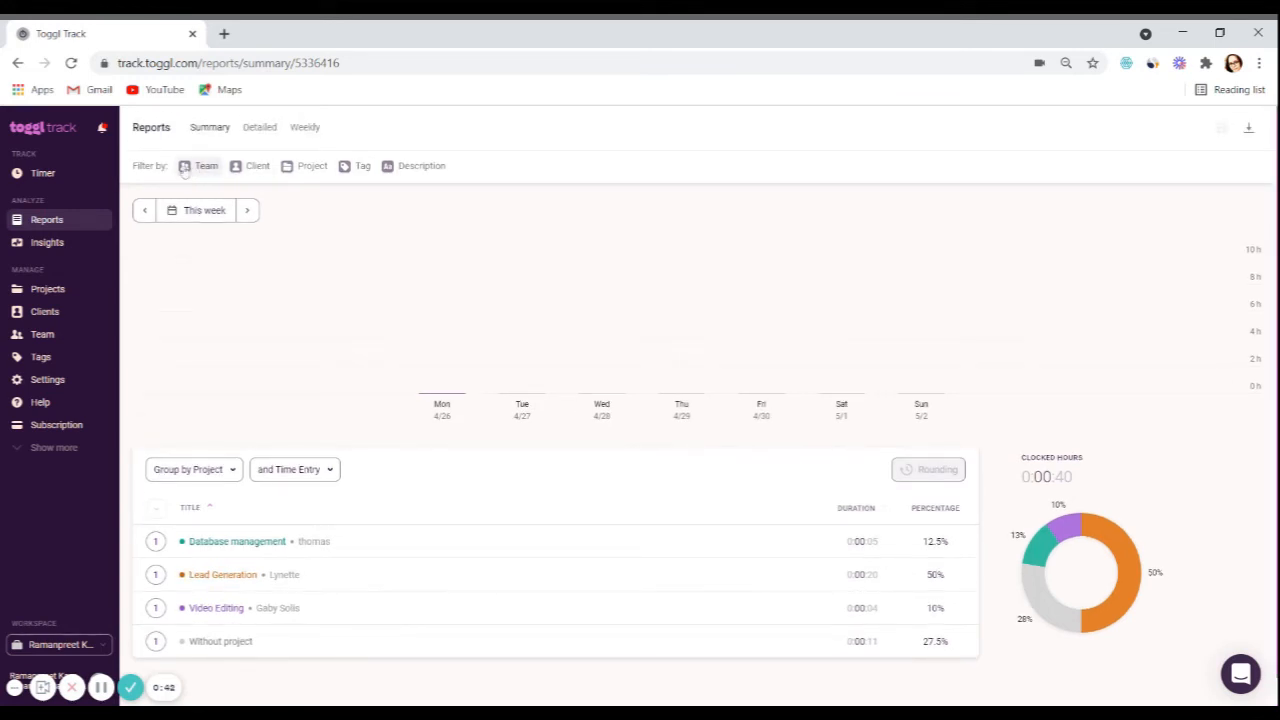
Filter the summary report to the two clients of the Video Editing and Lead Generation projects.
{"action": "left_click", "coordinate": [257, 170]}
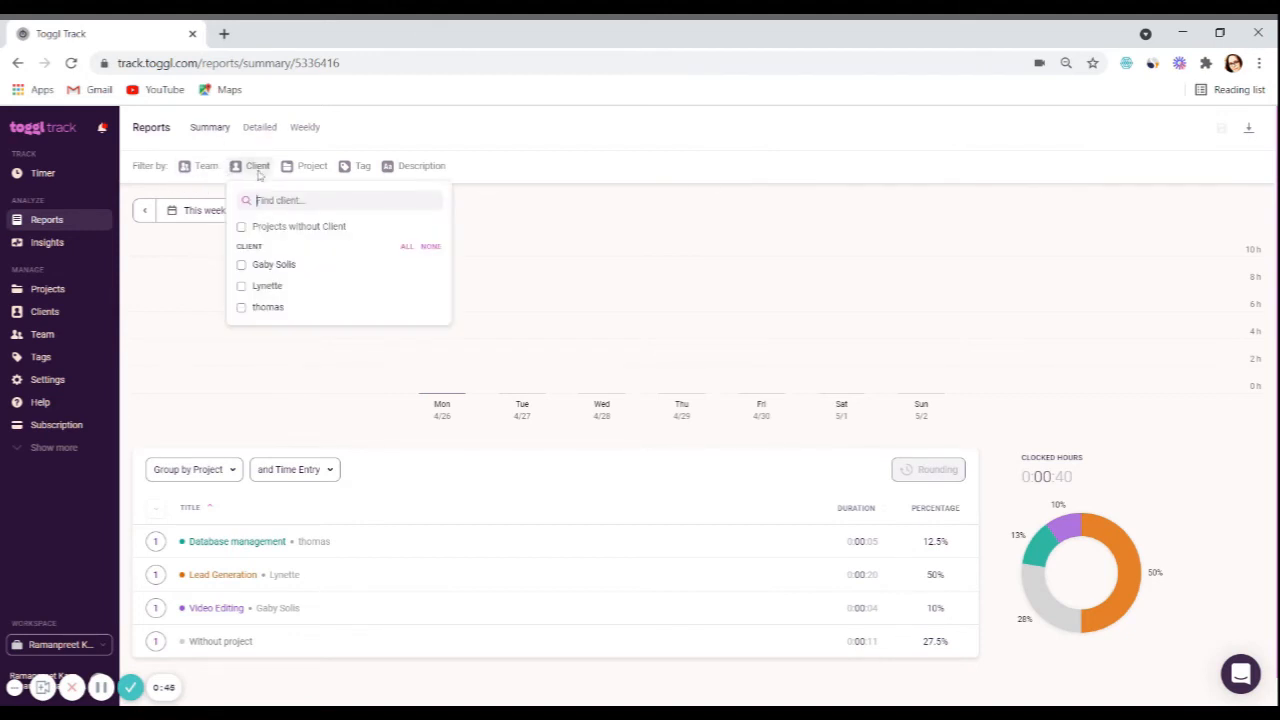
{"action": "left_click", "coordinate": [279, 269]}
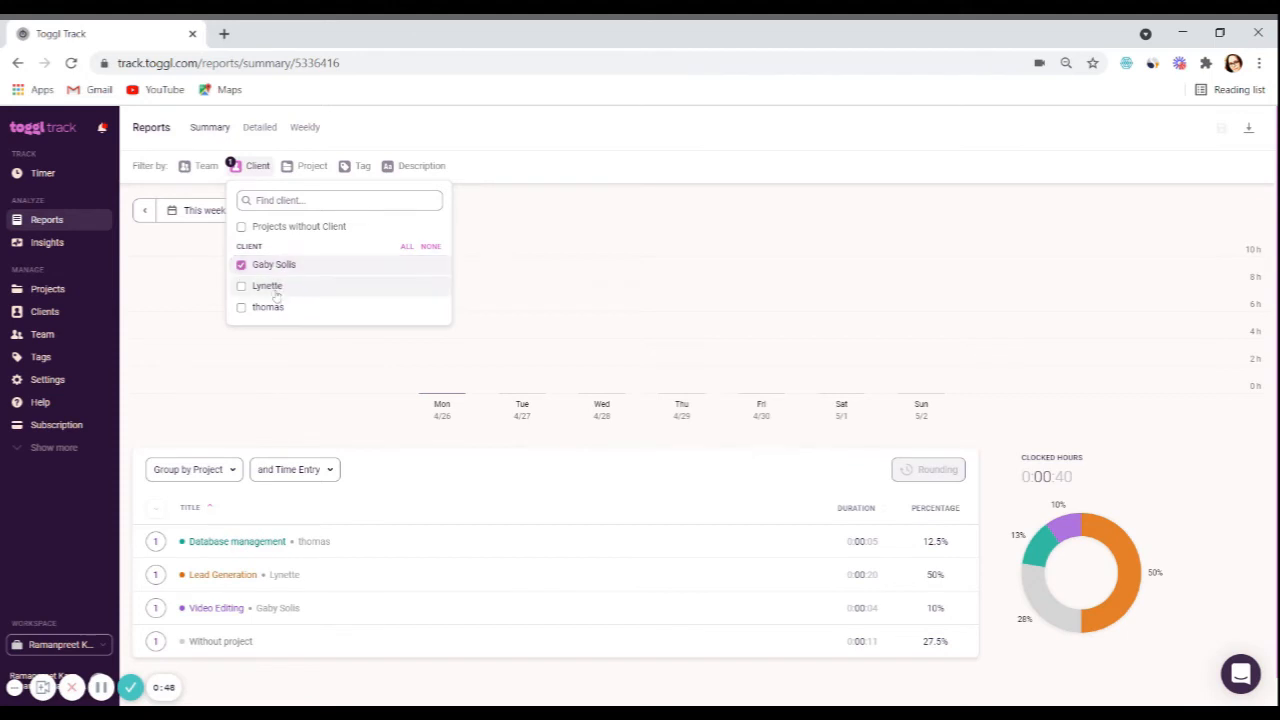
{"action": "left_click", "coordinate": [276, 291]}
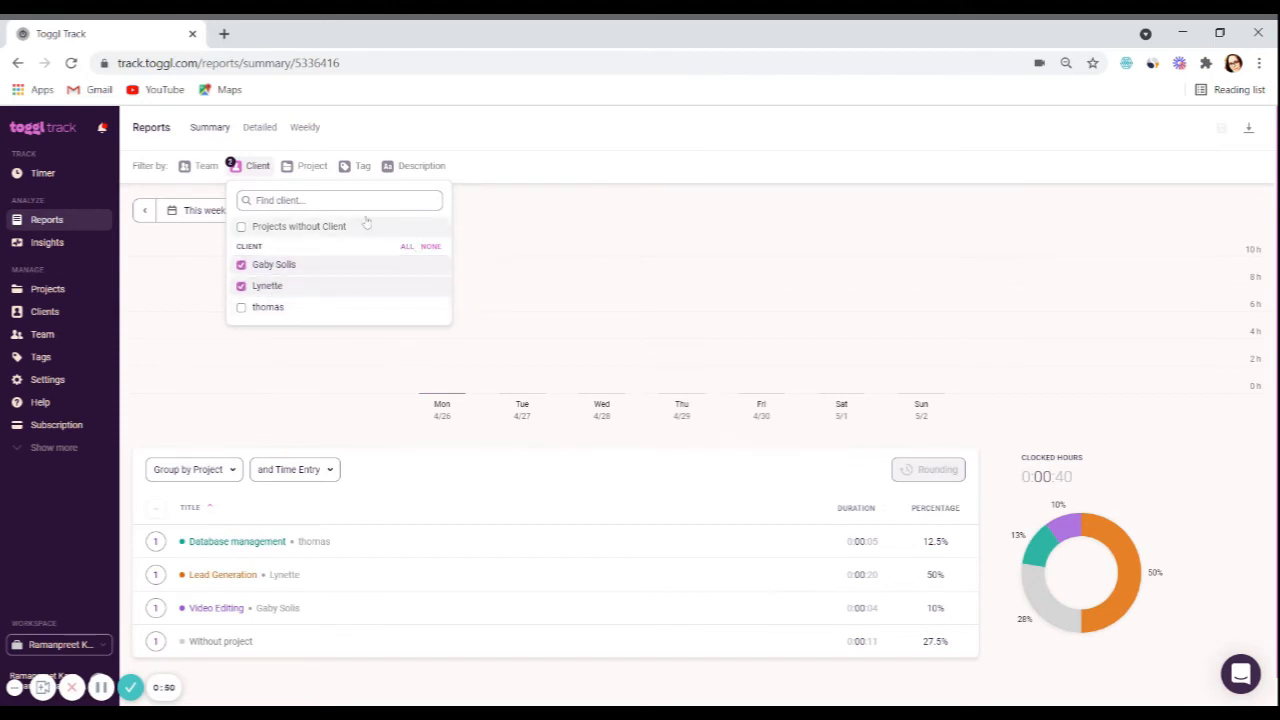
{"action": "left_click", "coordinate": [548, 265]}
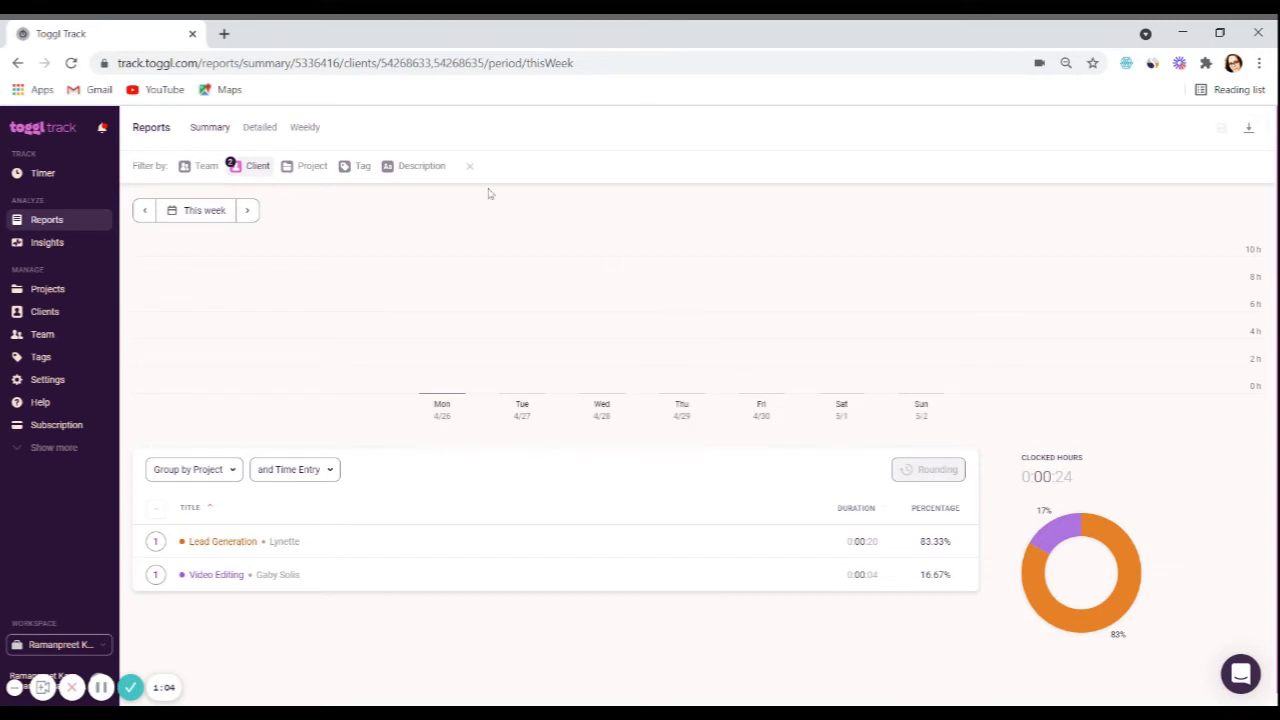
Check the download formats offered for the summary report and clear its client filter.
{"action": "left_click", "coordinate": [1250, 132]}
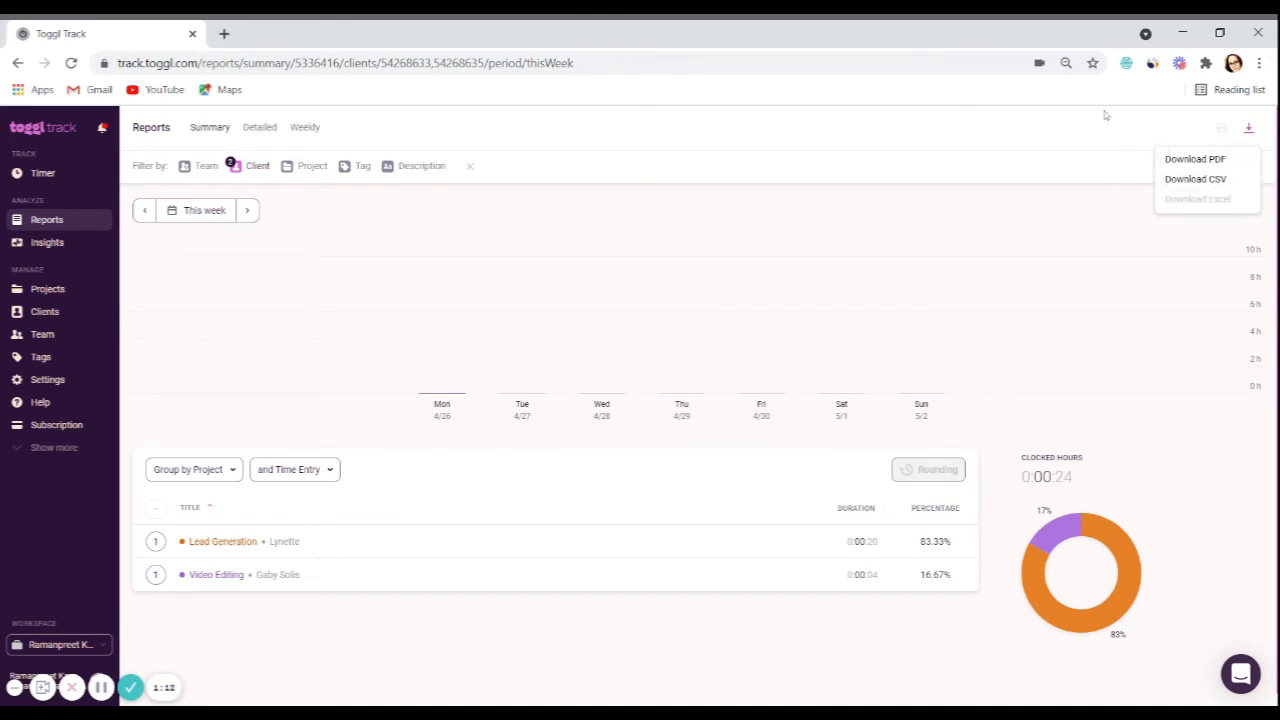
{"action": "left_click", "coordinate": [997, 133]}
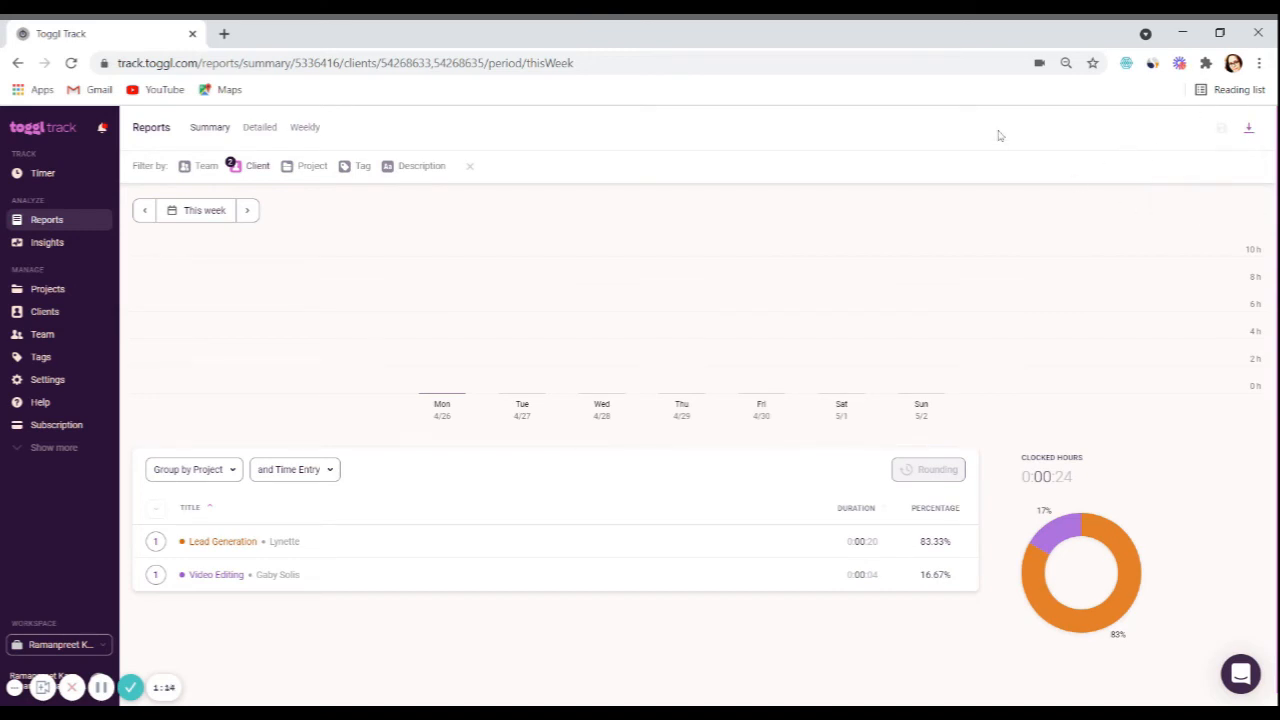
{"action": "left_click", "coordinate": [469, 166]}
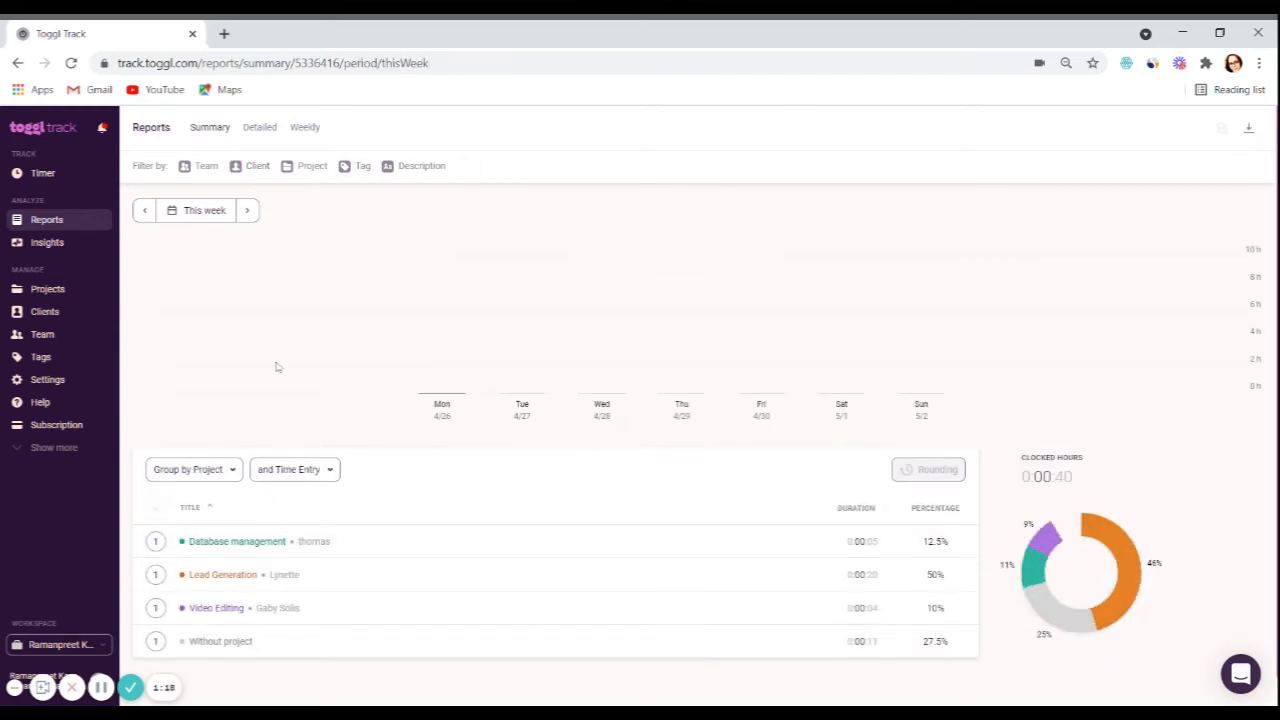
View the Insights page and the workspace's list of team members.
{"action": "left_click", "coordinate": [48, 246]}
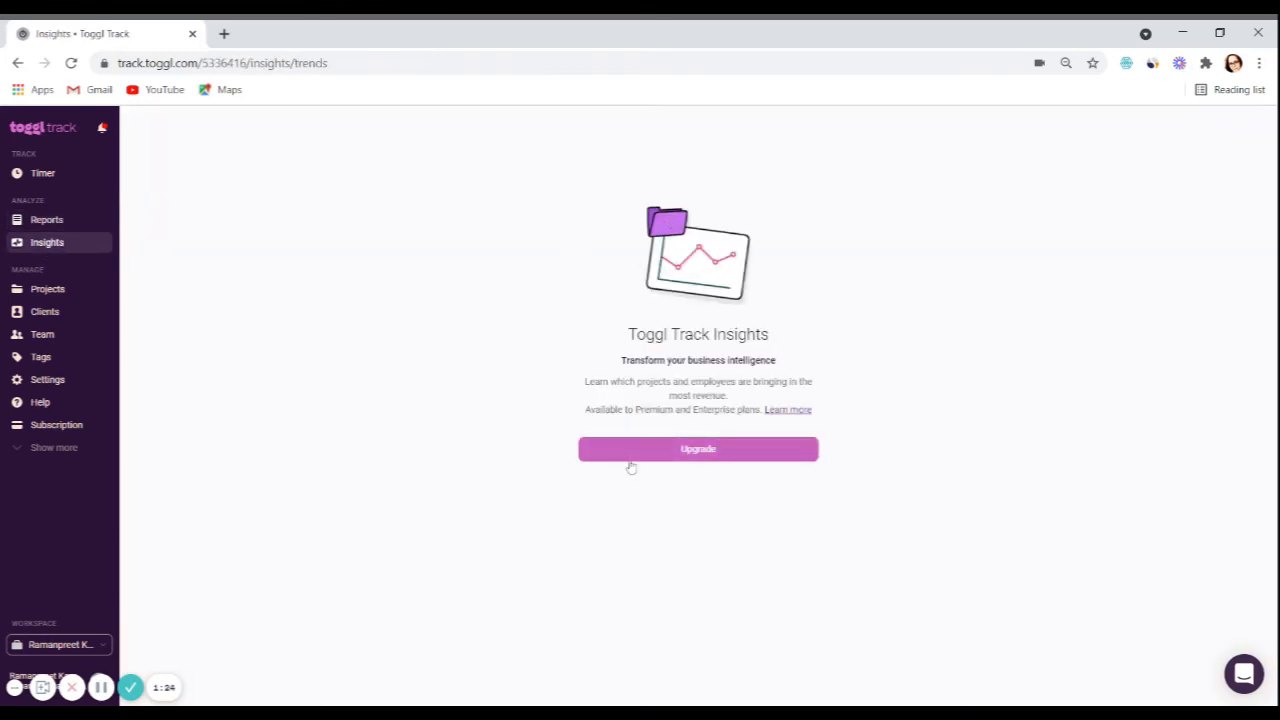
{"action": "left_click", "coordinate": [43, 337]}
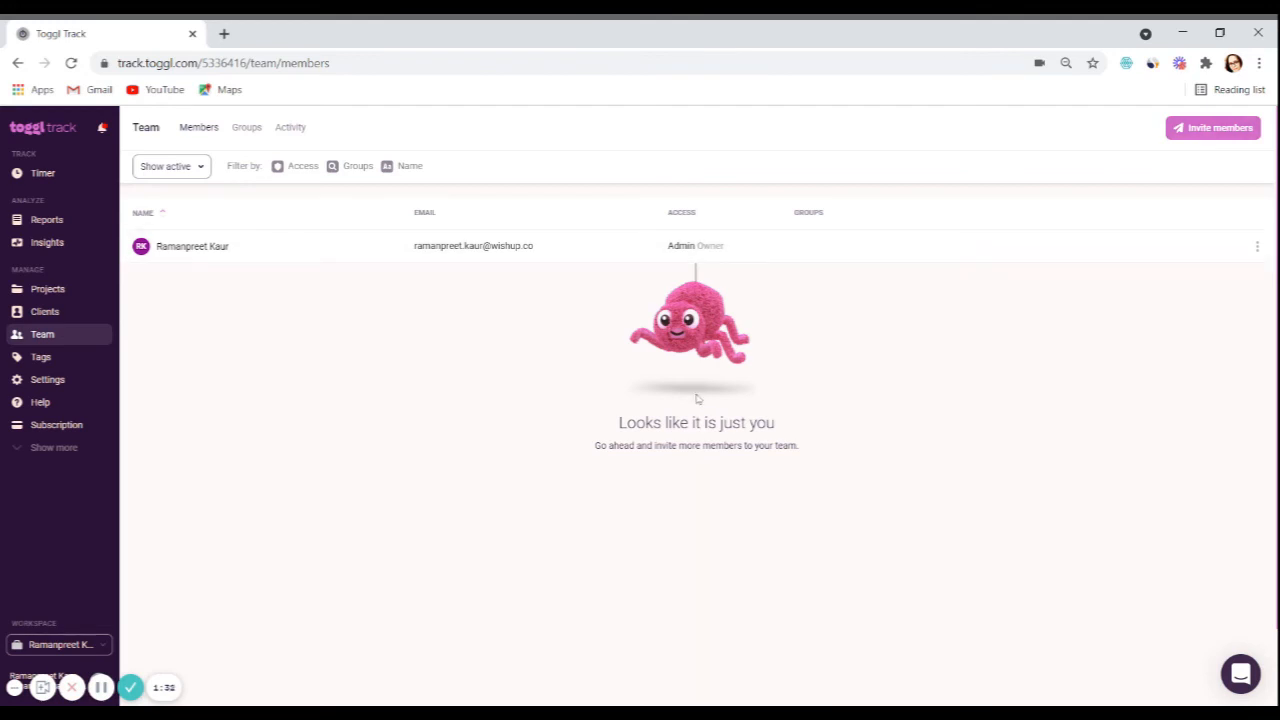
Open the Database management project from the project list and view its team members and roles.
{"action": "left_click", "coordinate": [70, 297]}
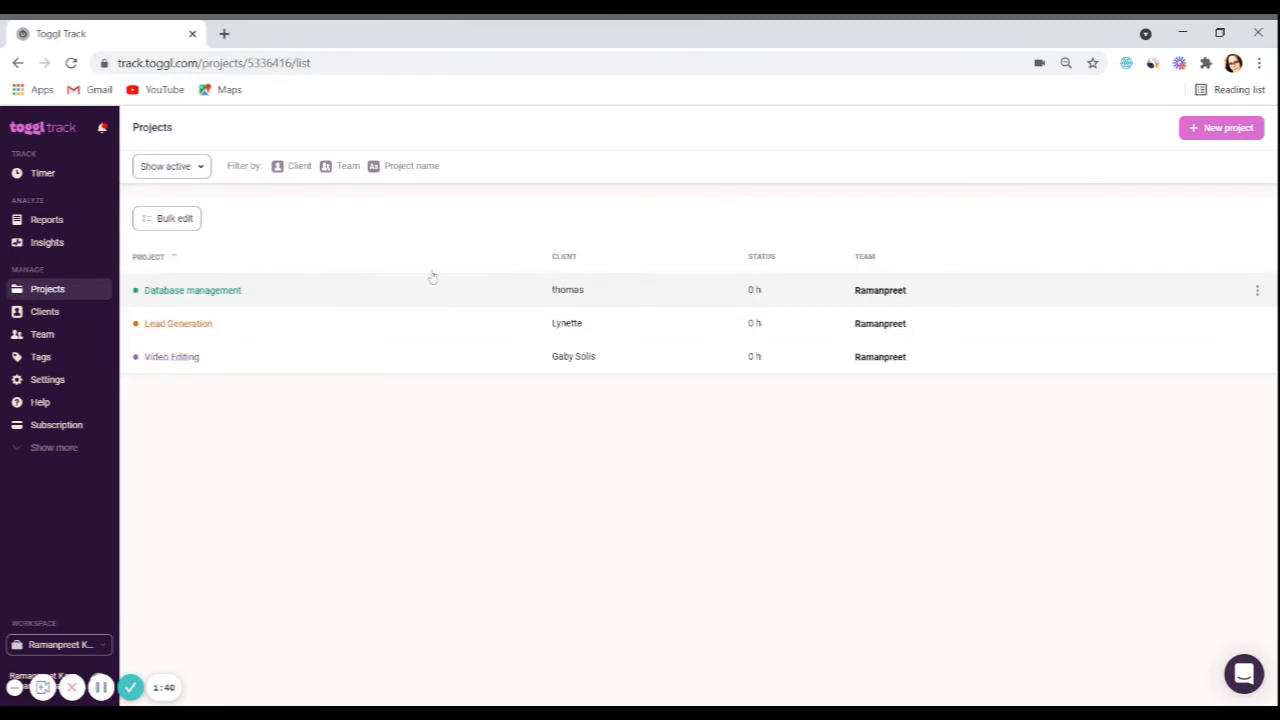
{"action": "left_click", "coordinate": [295, 293]}
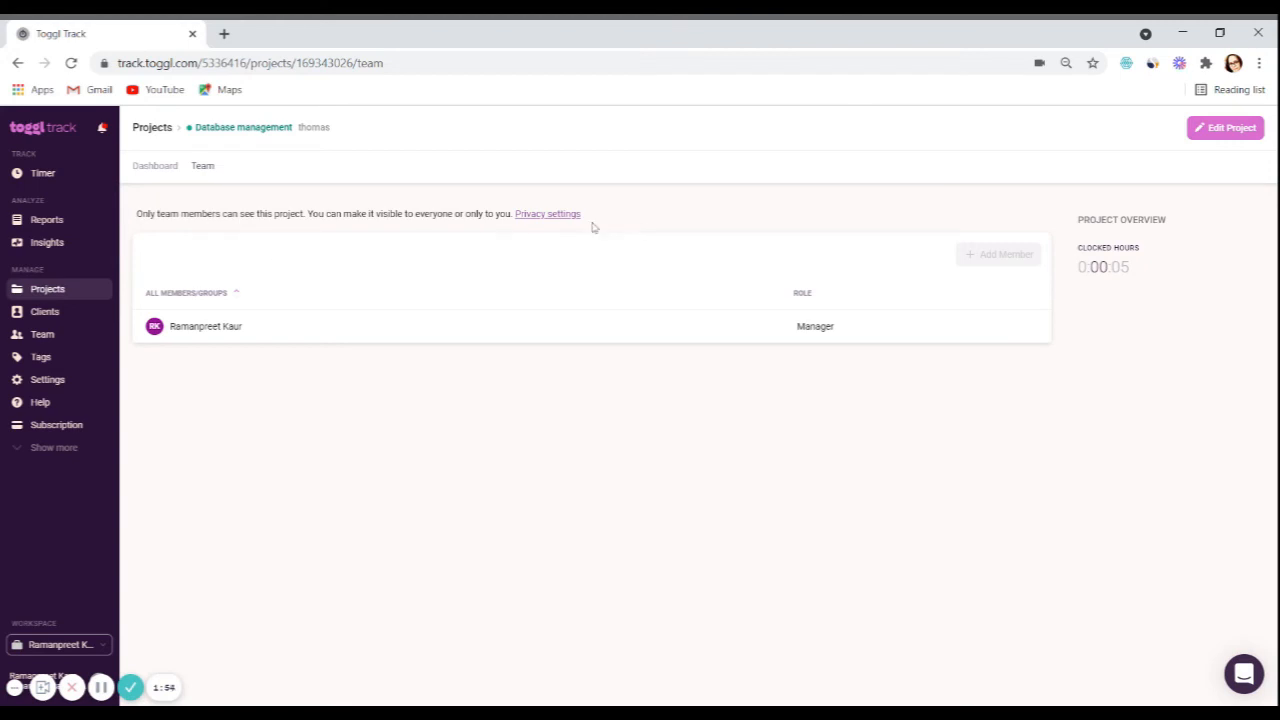
{"action": "mouse_move", "coordinate": [419, 323]}
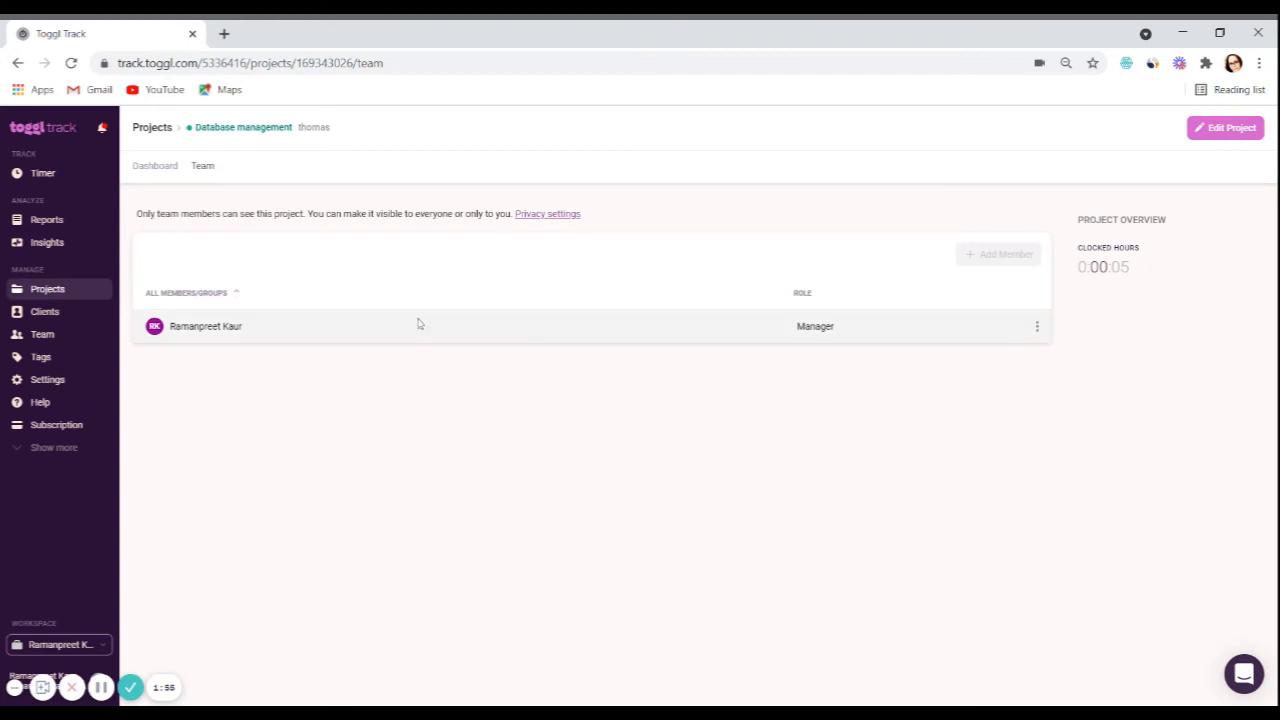
Create a new workspace tag named Data2.
{"action": "left_click", "coordinate": [57, 362]}
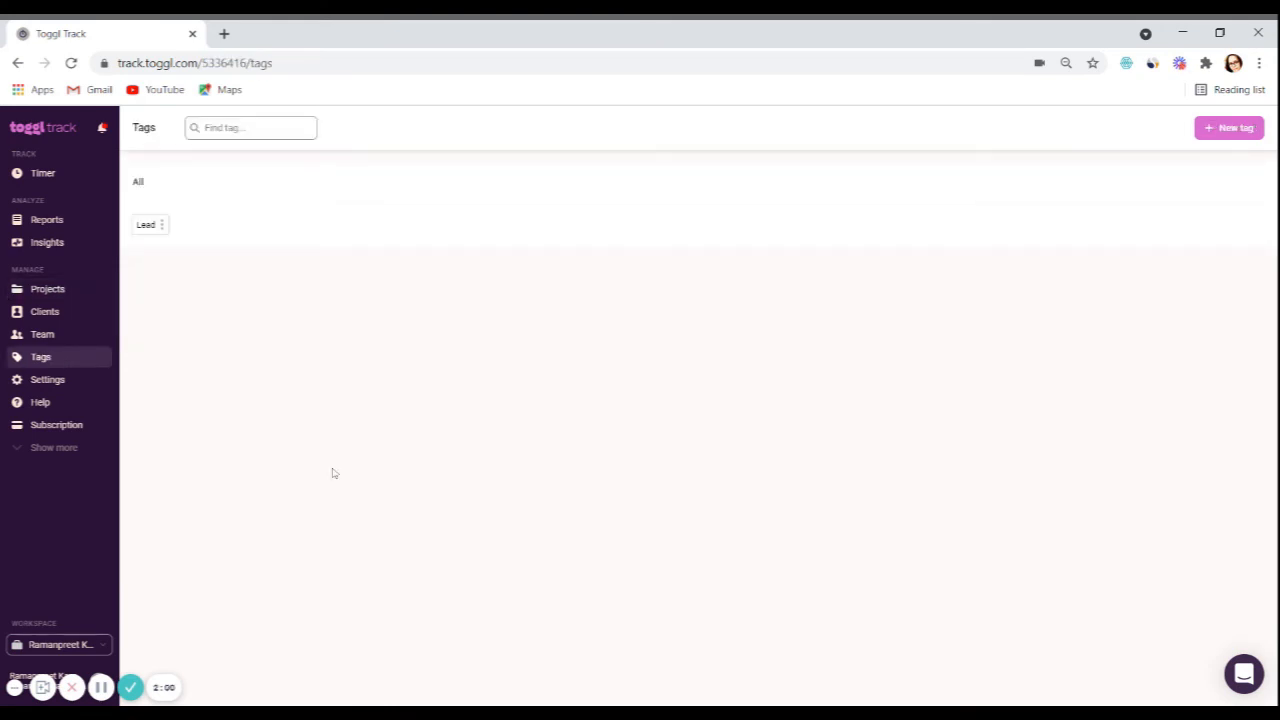
{"action": "left_click", "coordinate": [1234, 136]}
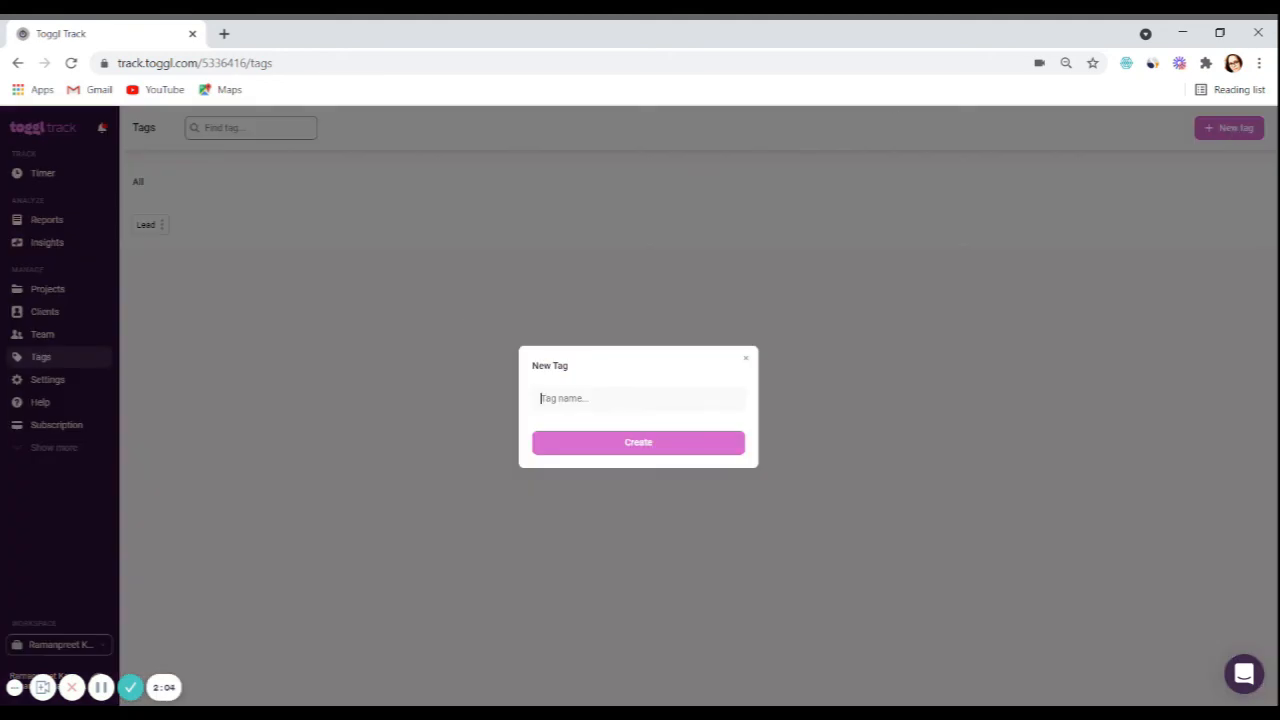
{"action": "type", "text": "Data2"}
{"action": "left_click", "coordinate": [587, 447]}
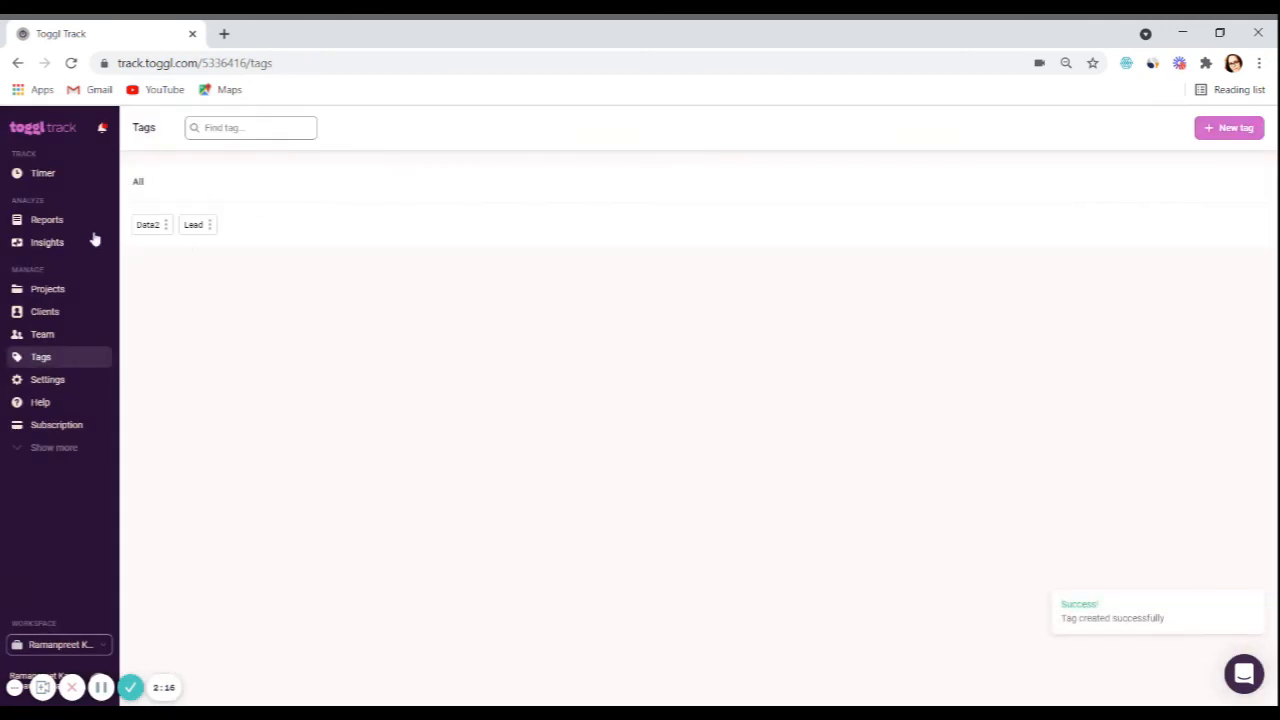
Assign the Data2 tag to the Datasheet1 time entry in the timer list.
{"action": "left_click", "coordinate": [60, 297]}
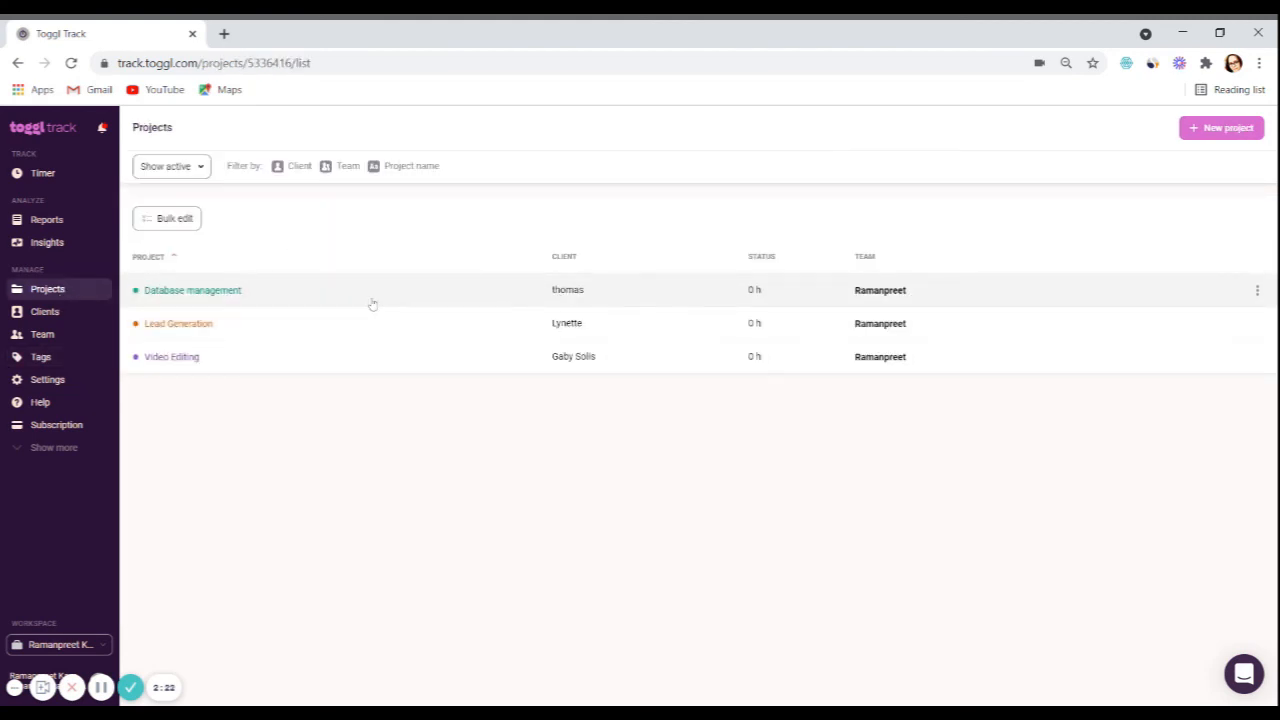
{"action": "left_click", "coordinate": [57, 177]}
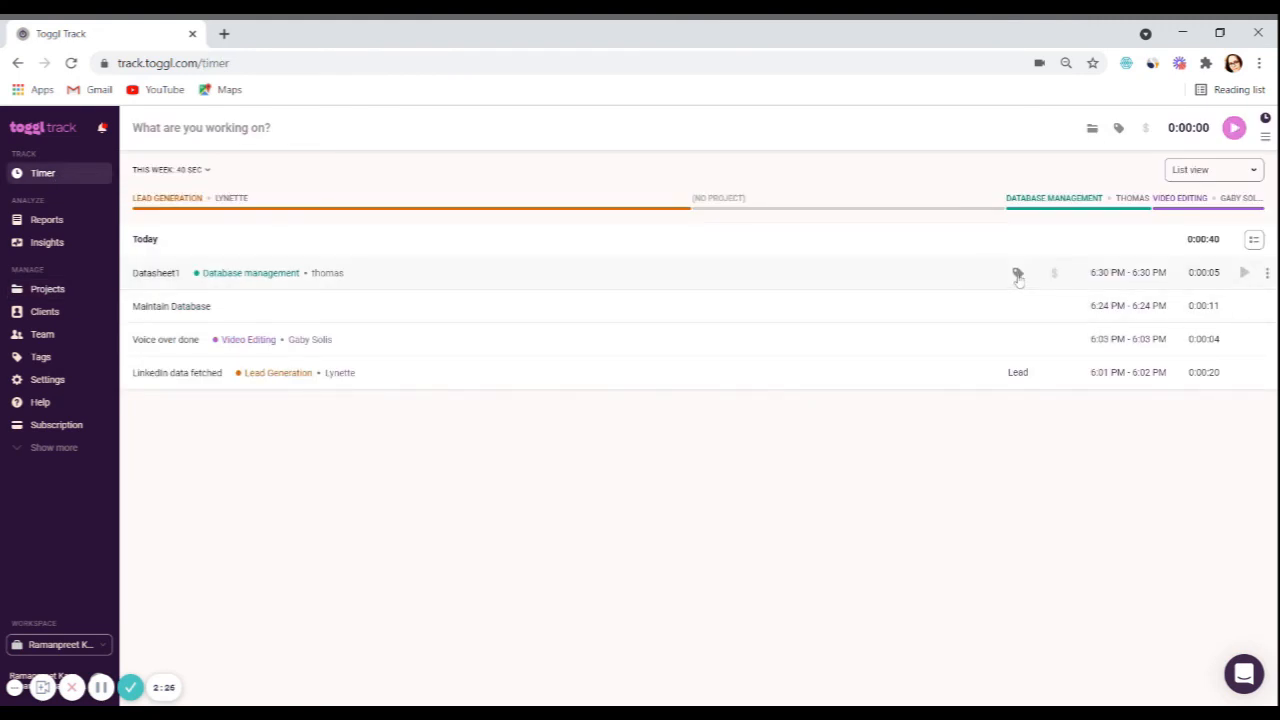
{"action": "left_click", "coordinate": [1018, 275]}
{"action": "left_click", "coordinate": [940, 338]}
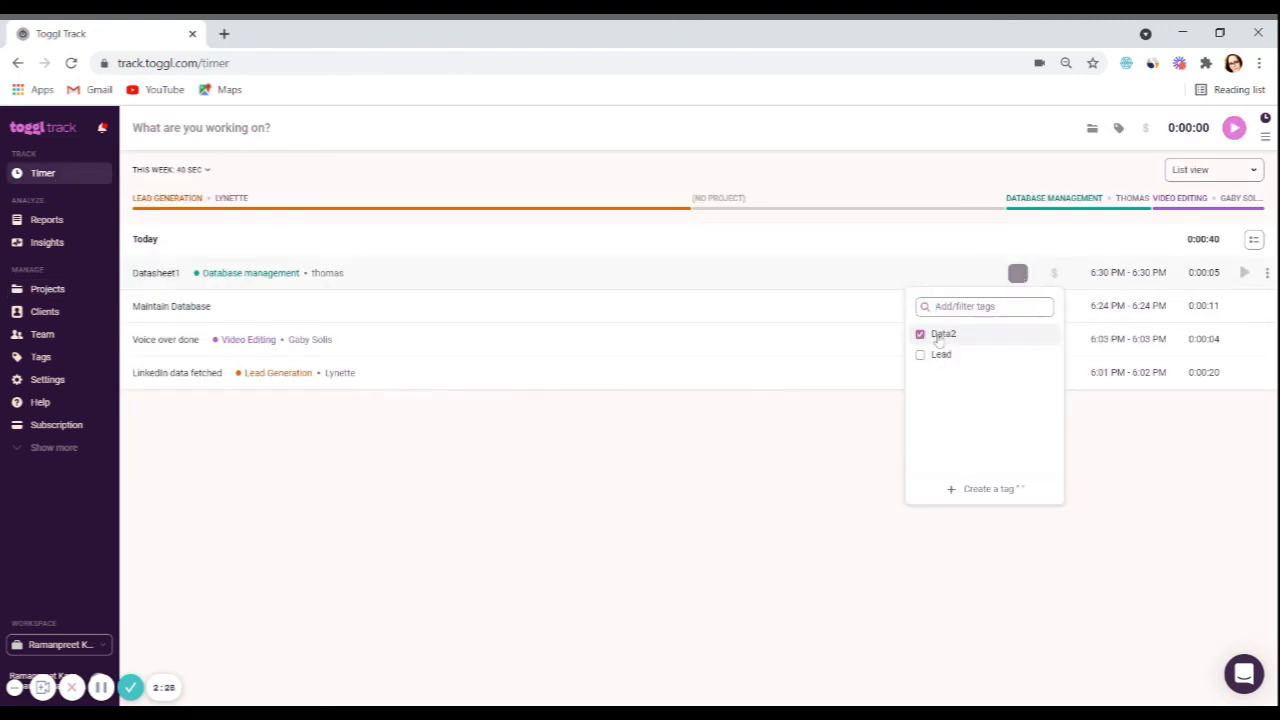
{"action": "left_click", "coordinate": [1140, 417]}
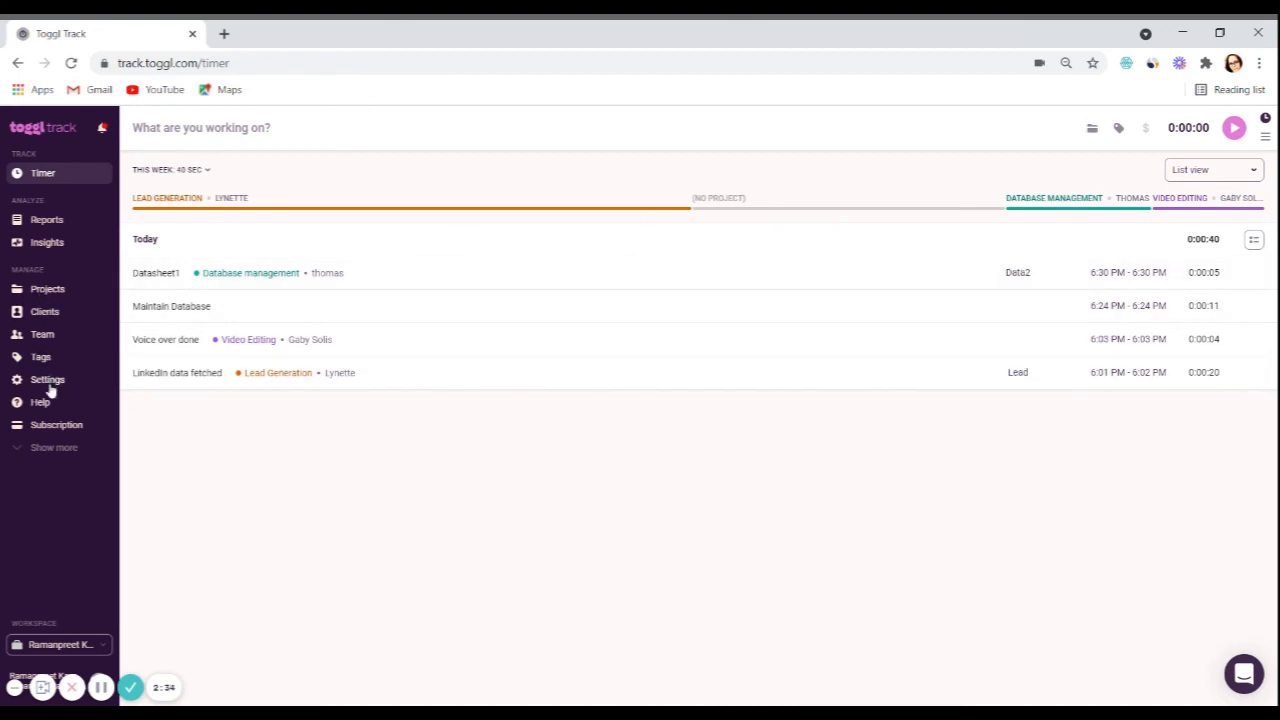
View the CSV import page and the mobile app page, and return to the workspace.
{"action": "left_click", "coordinate": [49, 452]}
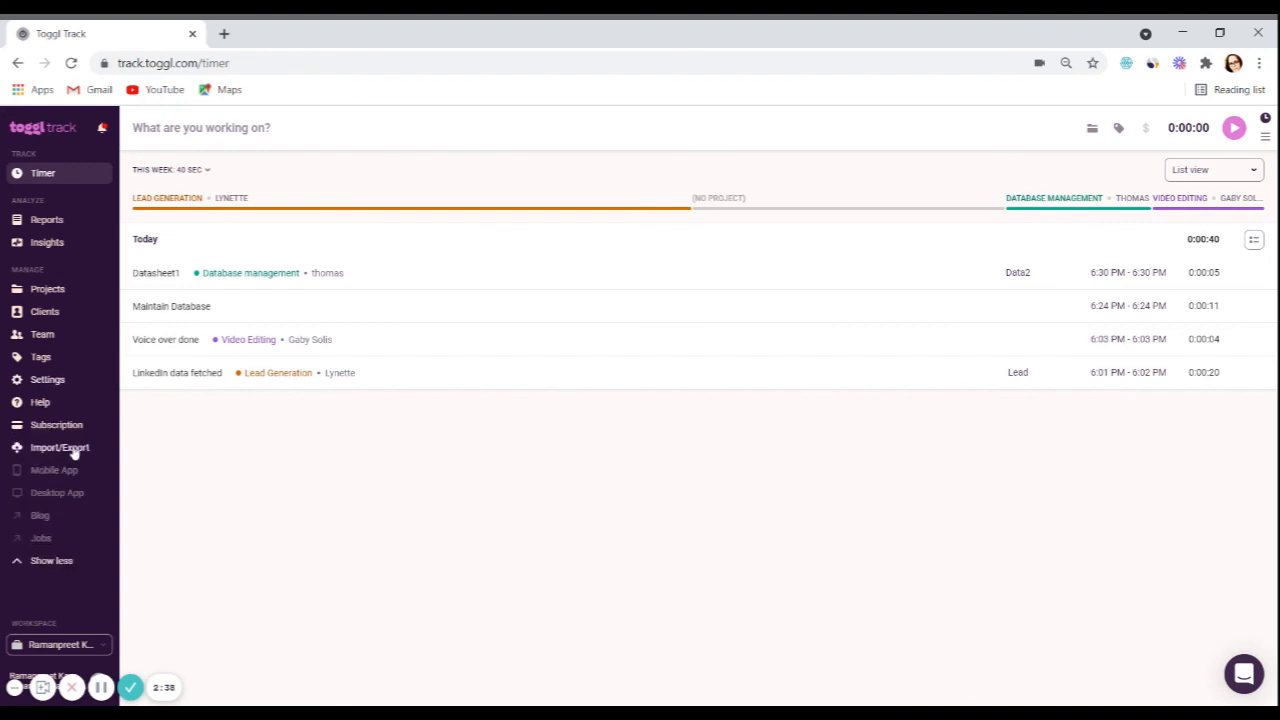
{"action": "left_click", "coordinate": [62, 448]}
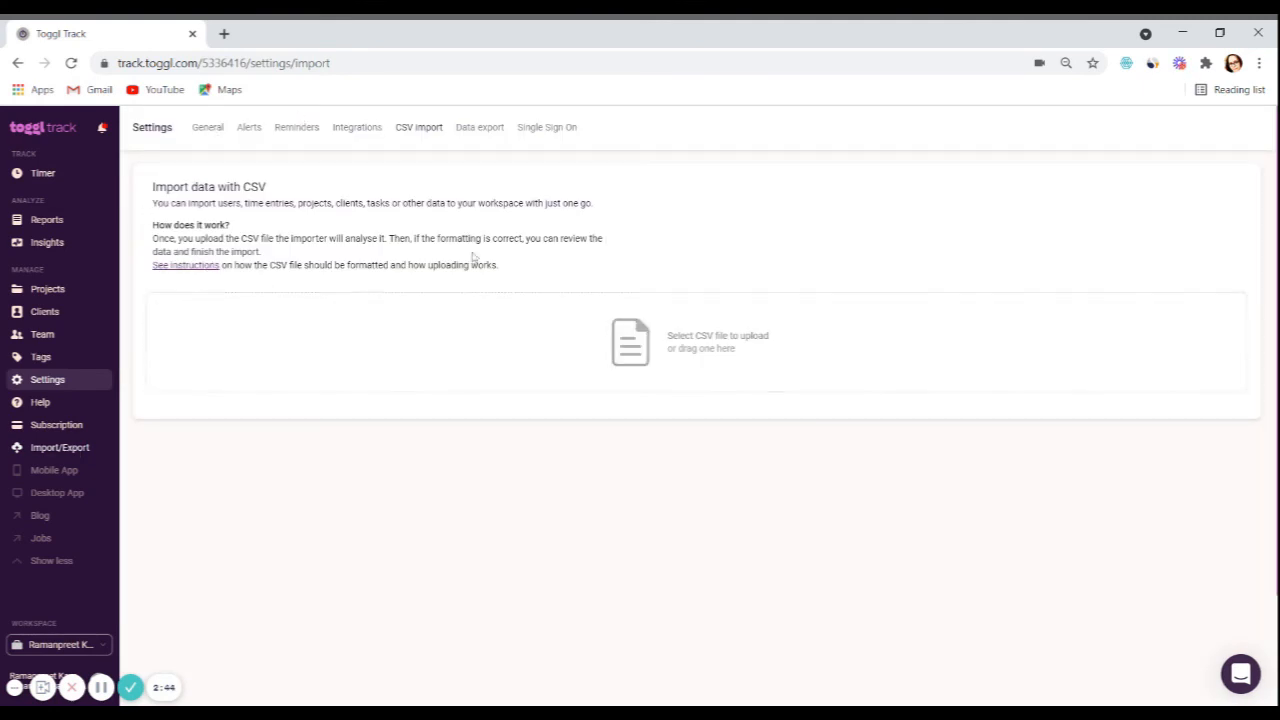
{"action": "left_click", "coordinate": [54, 480]}
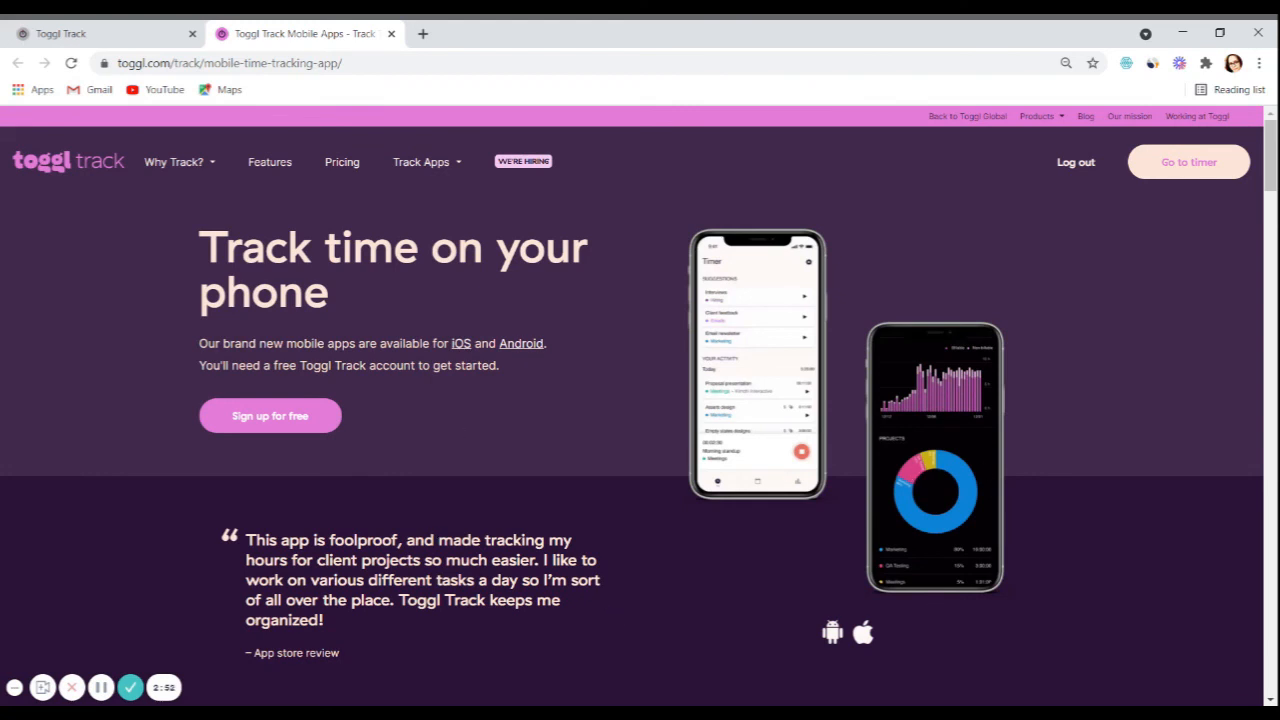
{"action": "left_click", "coordinate": [115, 30]}
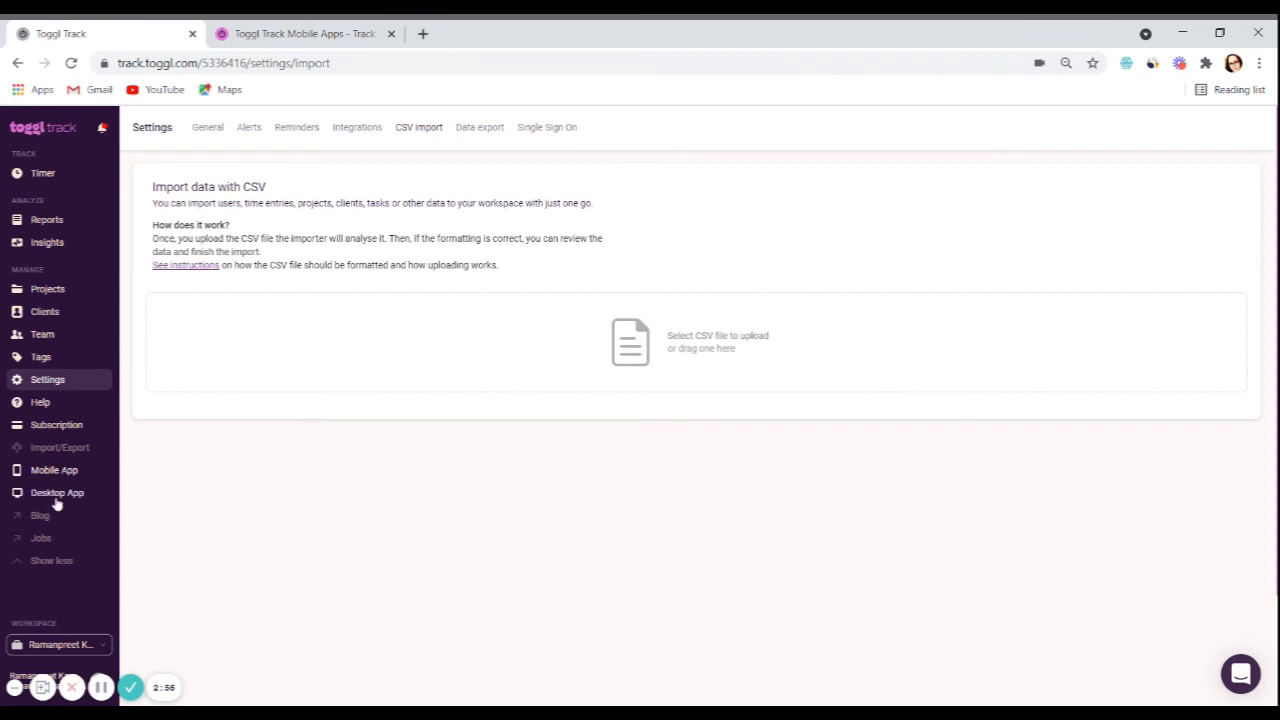
Reopen this week's summary report and review the project breakdown and clocked hours.
{"action": "left_click", "coordinate": [100, 646]}
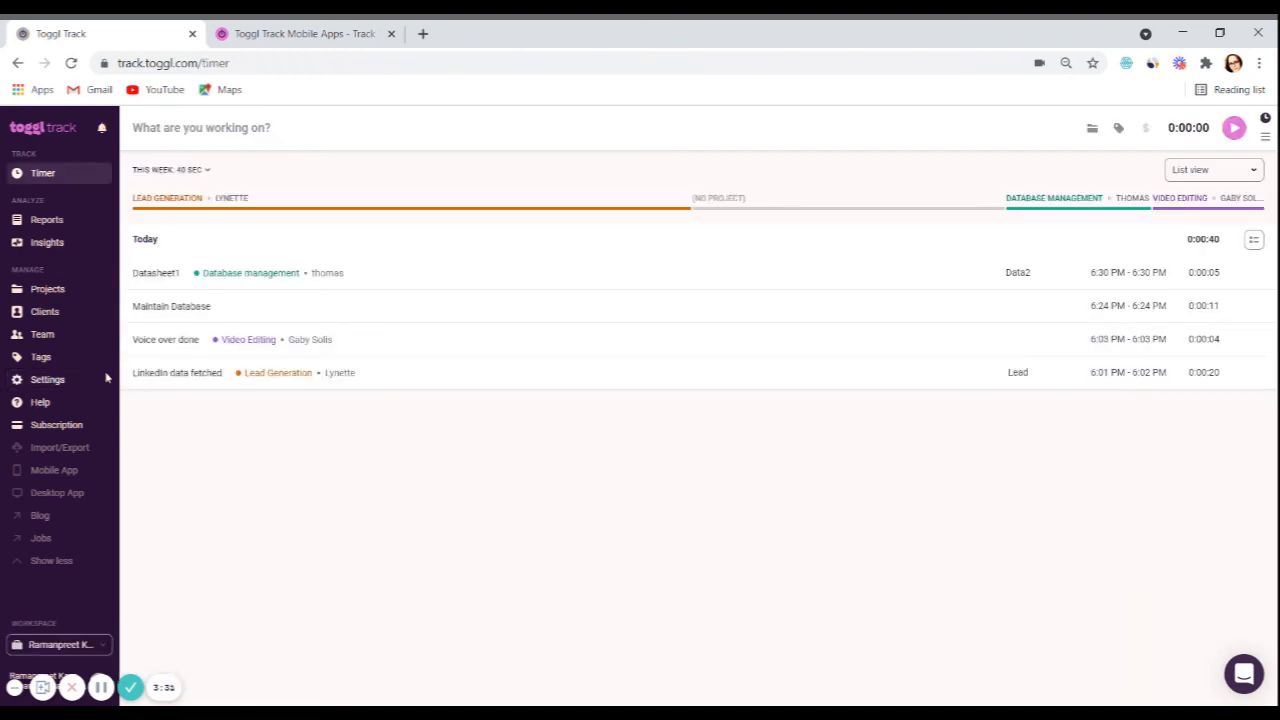
{"action": "left_click", "coordinate": [64, 222]}
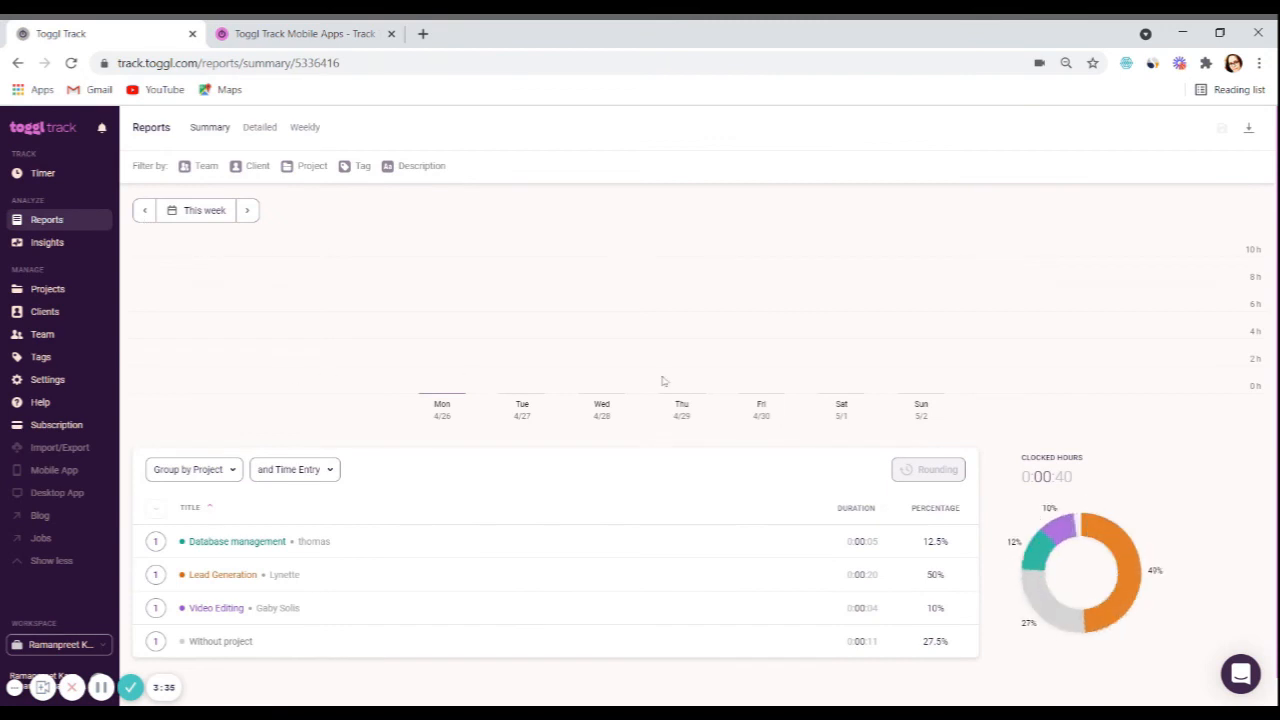
{"action": "scroll", "coordinate": [700, 405], "scroll_direction": "down", "scroll_amount": 1}
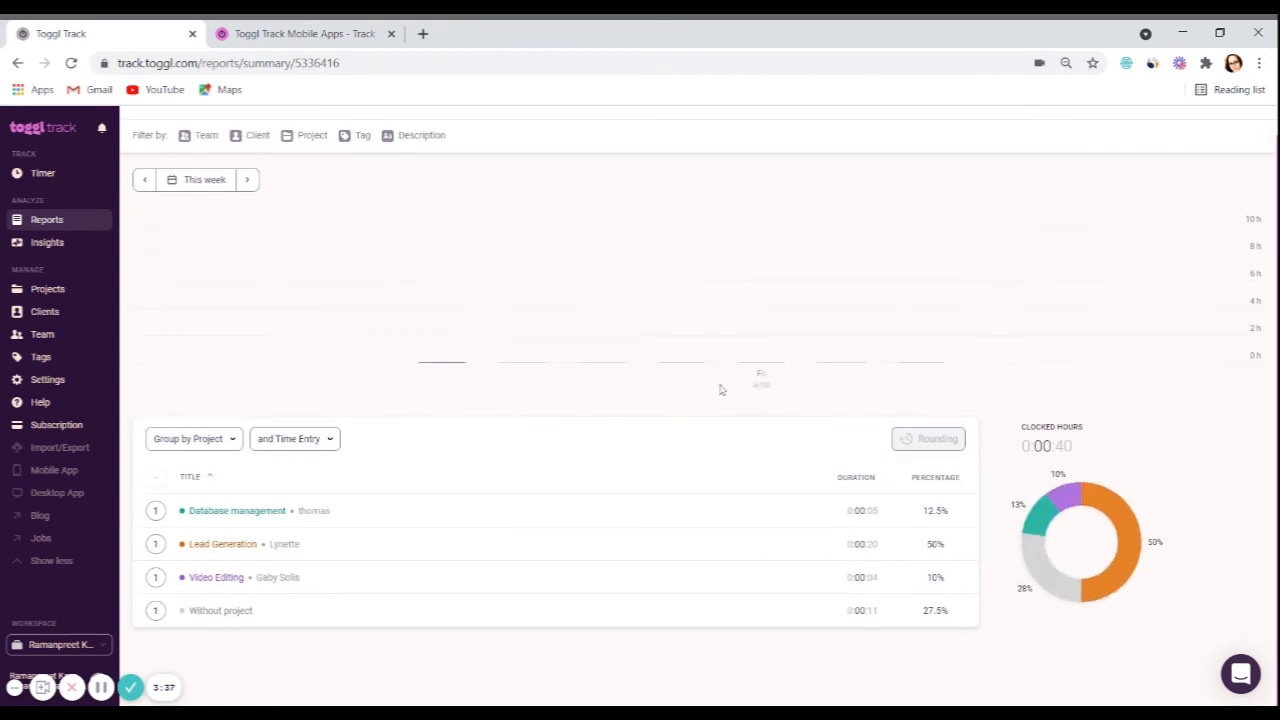